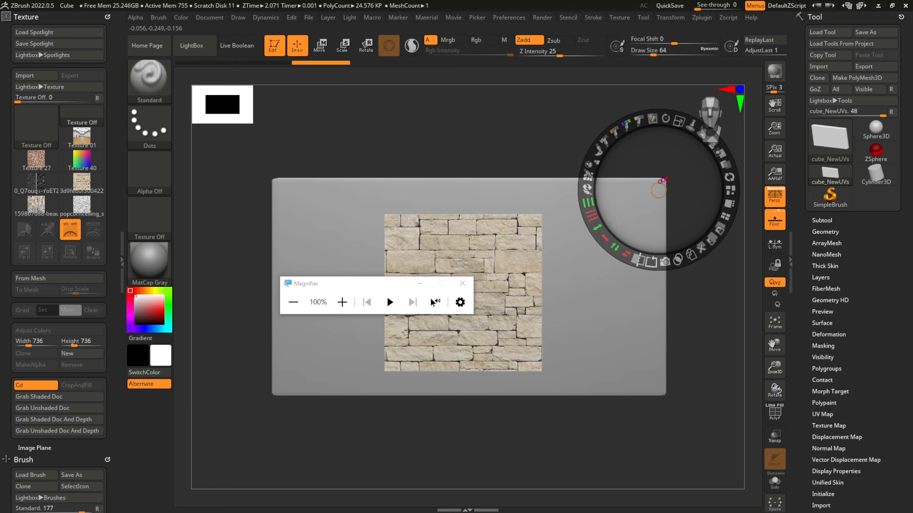
Shift the stone image slightly over the wall panel with Spotlight, toggling the Spotlight dial off and back on.
{"action": "left_click", "coordinate": [418, 284]}
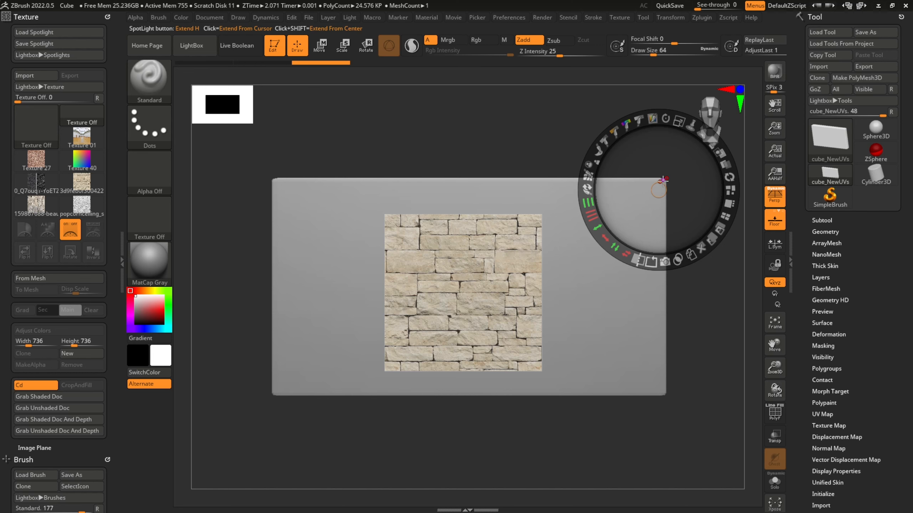
{"action": "left_click_drag", "start_coordinate": [660, 181], "coordinate": [643, 173]}
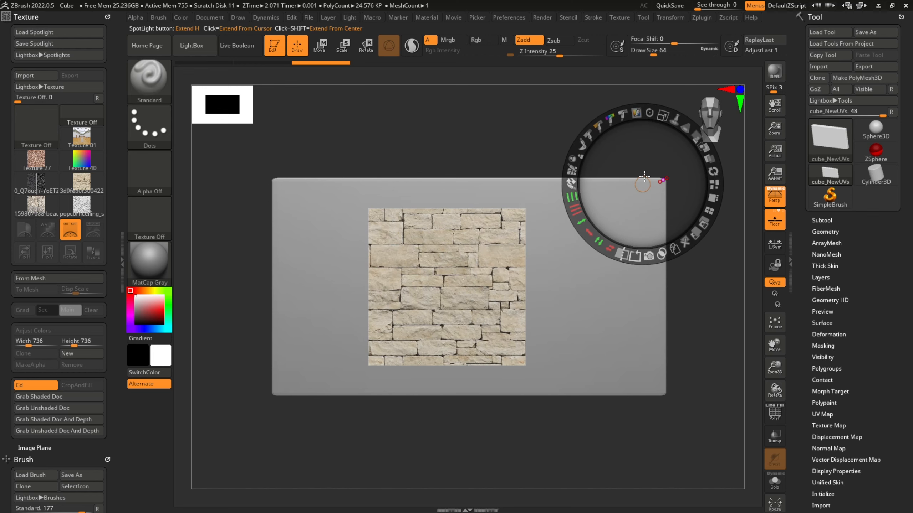
{"action": "key", "text": "z"}
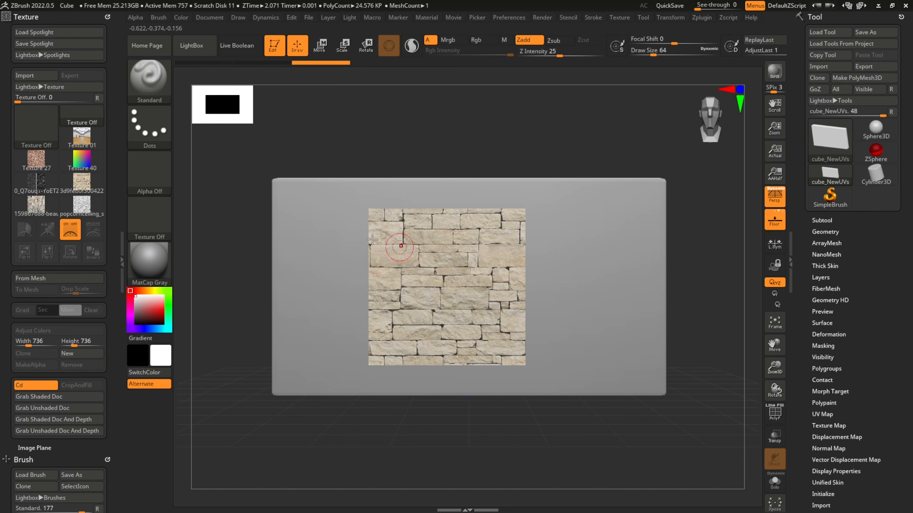
{"action": "key", "text": "z"}
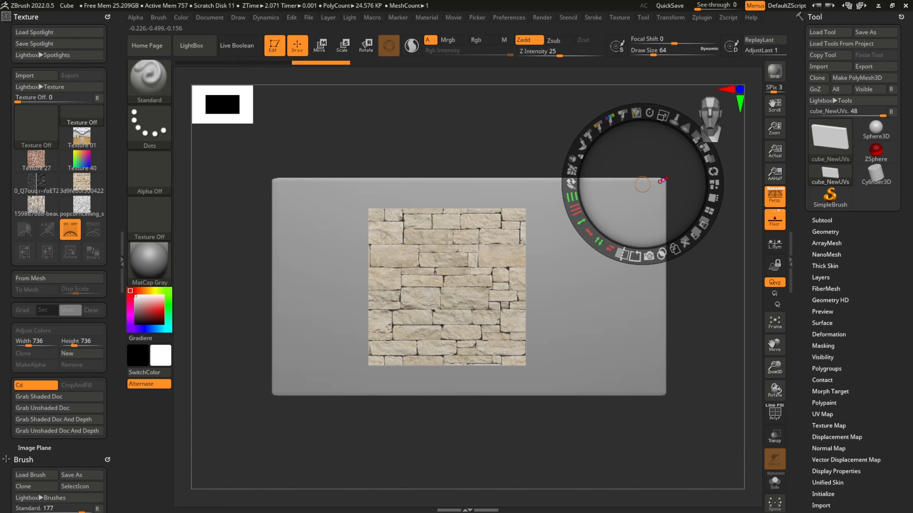
Centre the Spotlight dial on the stone image and scale the image up over the middle of the wall.
{"action": "mouse_move", "coordinate": [663, 120]}
{"action": "left_mouse_down"}
{"action": "mouse_move", "coordinate": [676, 126]}
{"action": "mouse_move", "coordinate": [652, 134]}
{"action": "left_mouse_up"}
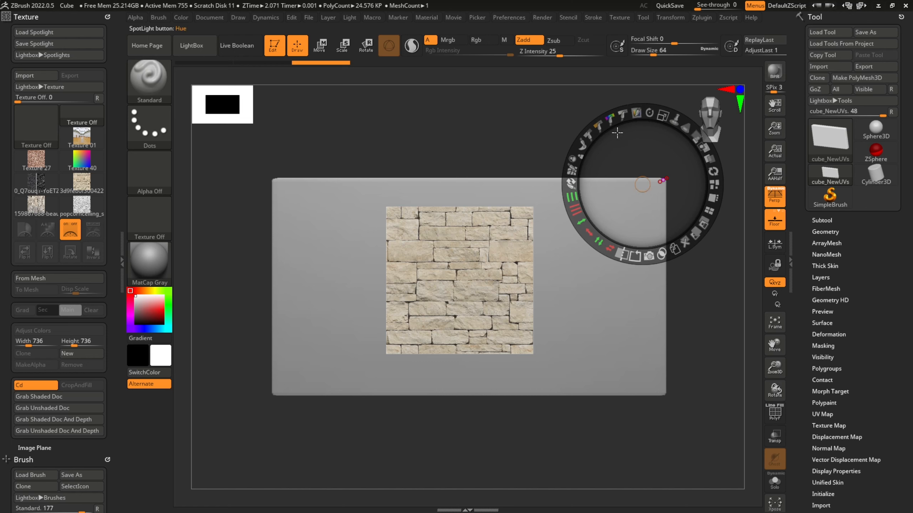
{"action": "left_click", "coordinate": [677, 122]}
{"action": "mouse_move", "coordinate": [476, 258]}
{"action": "left_mouse_down"}
{"action": "mouse_move", "coordinate": [471, 266]}
{"action": "mouse_move", "coordinate": [484, 247]}
{"action": "mouse_move", "coordinate": [471, 264]}
{"action": "left_mouse_up"}
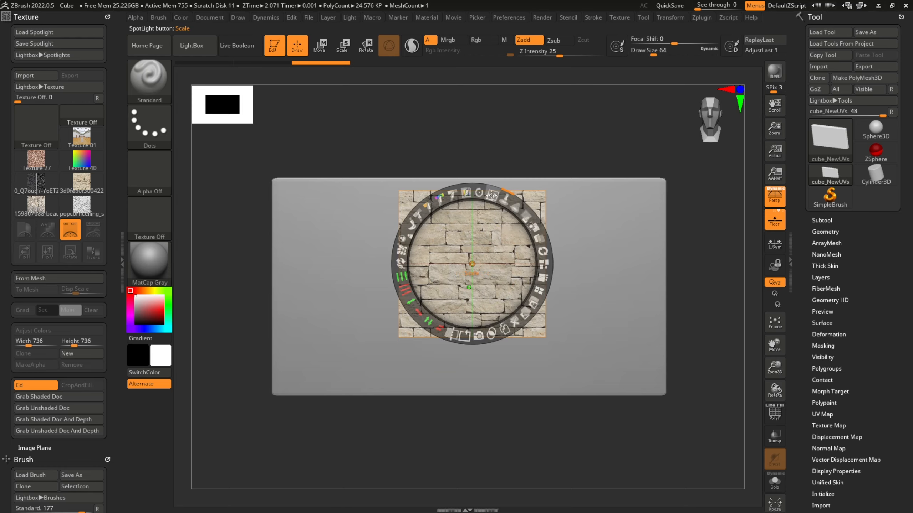
{"action": "left_click_drag", "start_coordinate": [492, 195], "coordinate": [520, 209]}
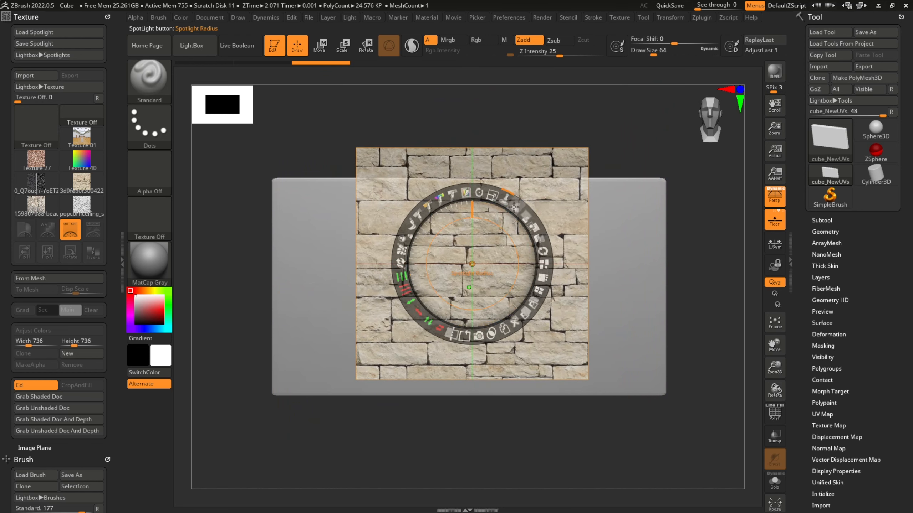
Lower the stone image's Spotlight opacity, and enlarge and shift it to cover the left three quarters of the wall at full height.
{"action": "left_click_drag", "start_coordinate": [513, 208], "coordinate": [528, 217]}
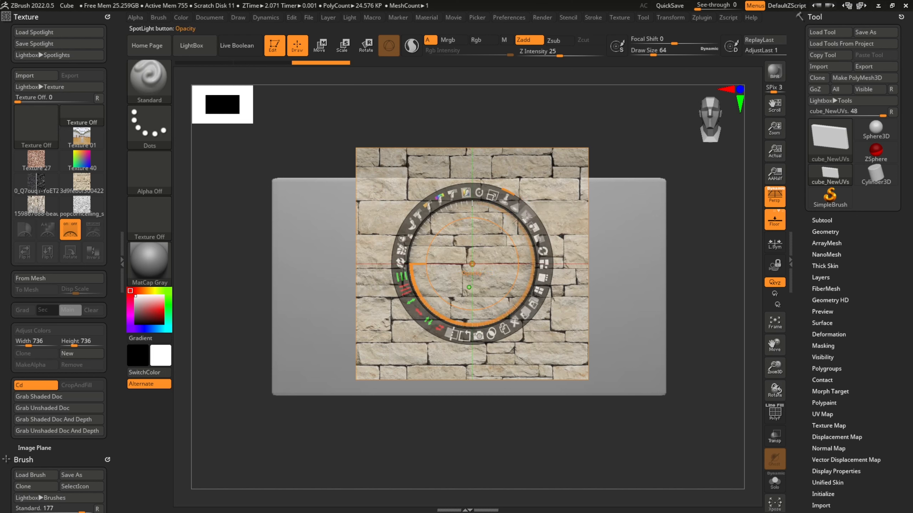
{"action": "left_click_drag", "start_coordinate": [526, 217], "coordinate": [466, 194]}
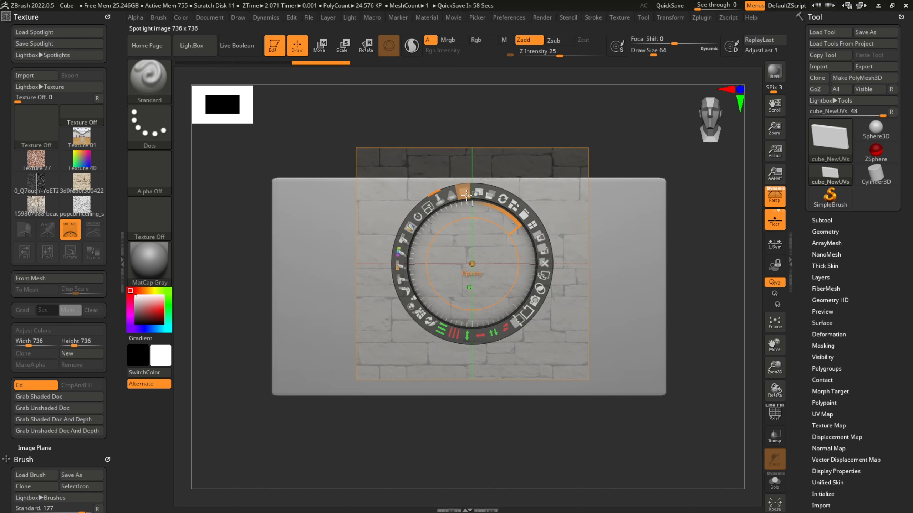
{"action": "left_click_drag", "start_coordinate": [466, 196], "coordinate": [468, 195]}
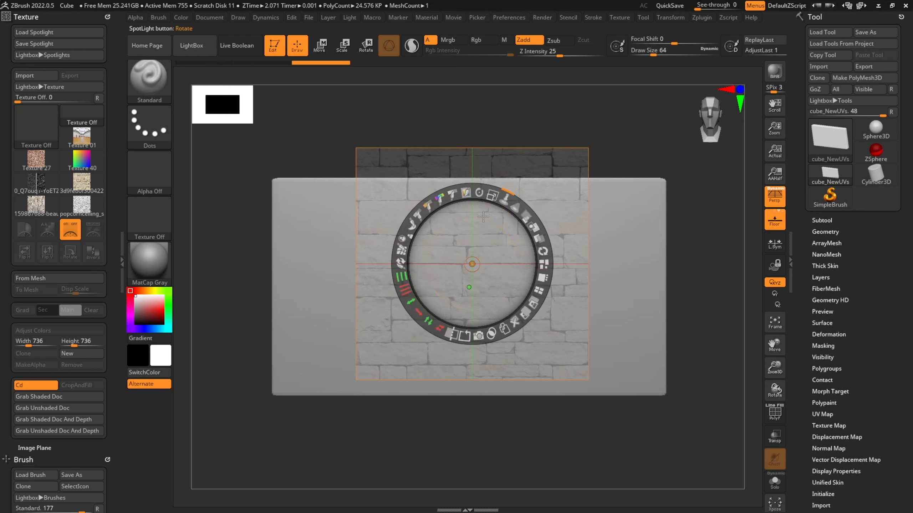
{"action": "left_click", "coordinate": [544, 265]}
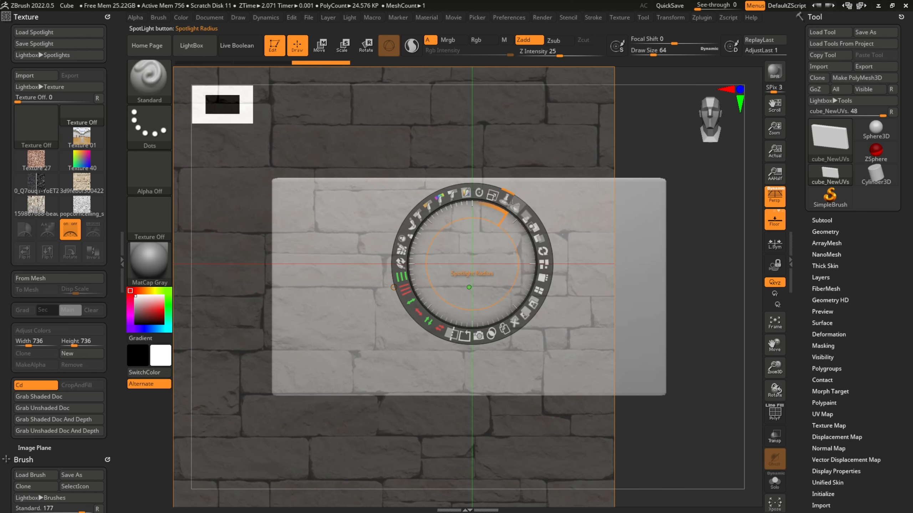
{"action": "left_click_drag", "start_coordinate": [492, 197], "coordinate": [459, 195]}
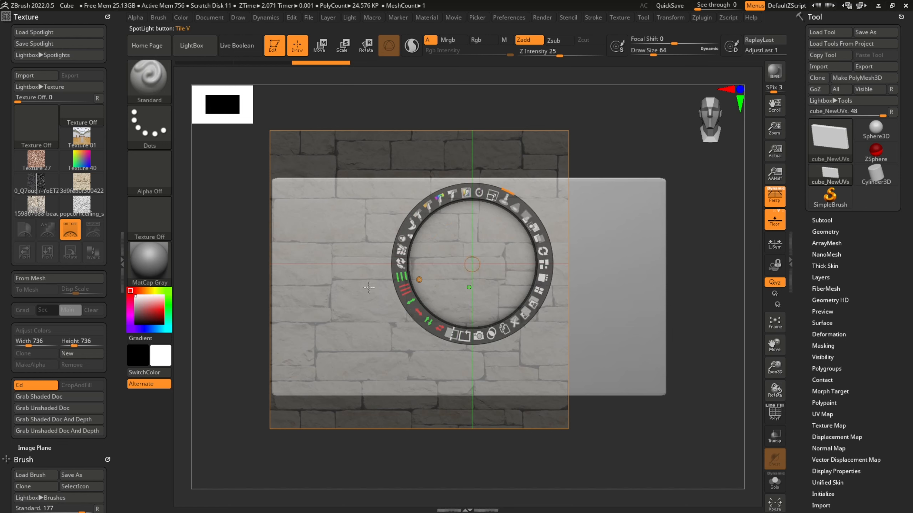
Toggle the Spotlight dial to compare the image placement with the brush preview, ending in painting mode.
{"action": "key", "text": "shift+z"}
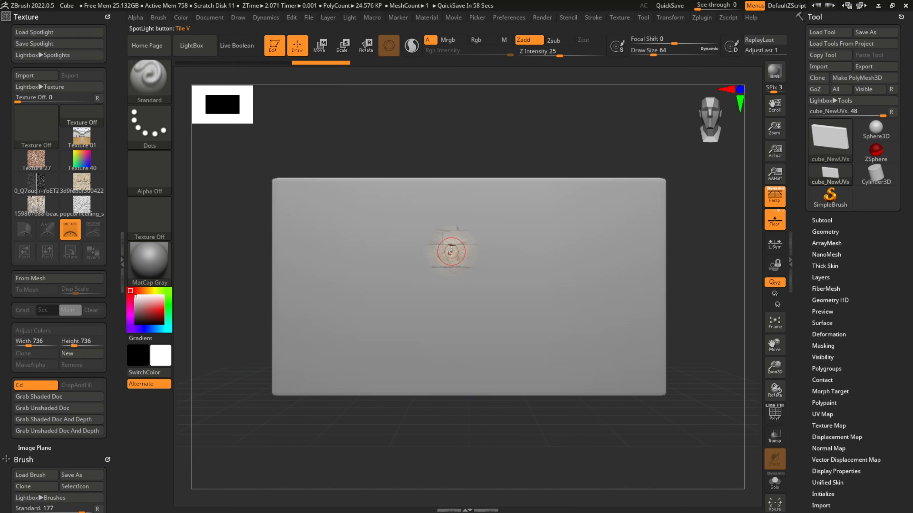
{"action": "key", "text": "shift+z"}
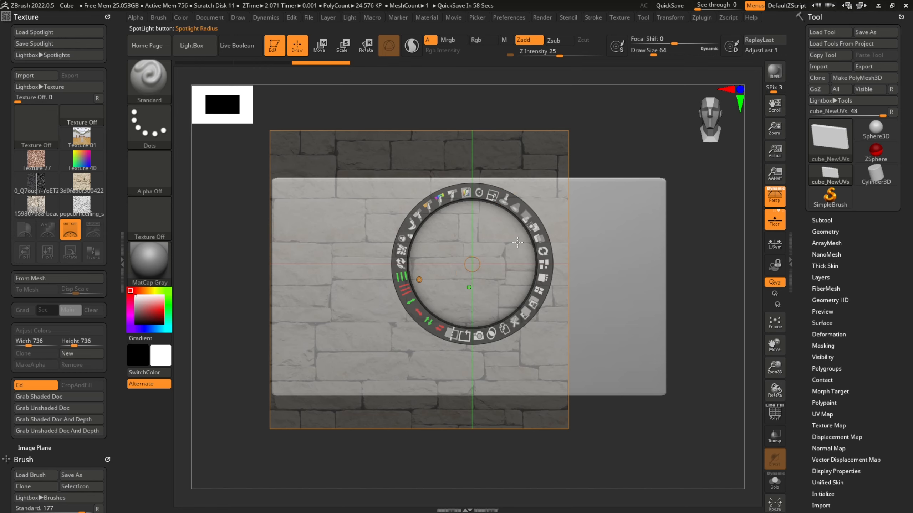
{"action": "key", "text": "shift+z"}
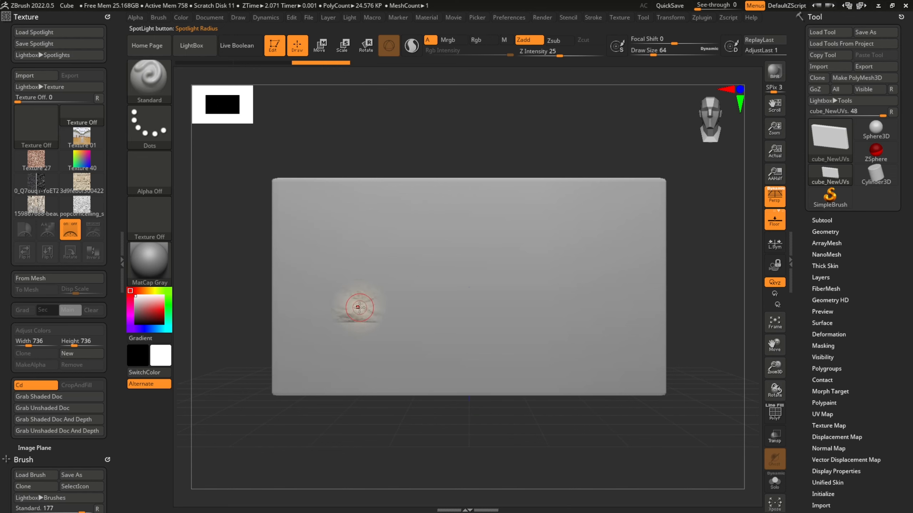
{"action": "key", "text": "shift+z"}
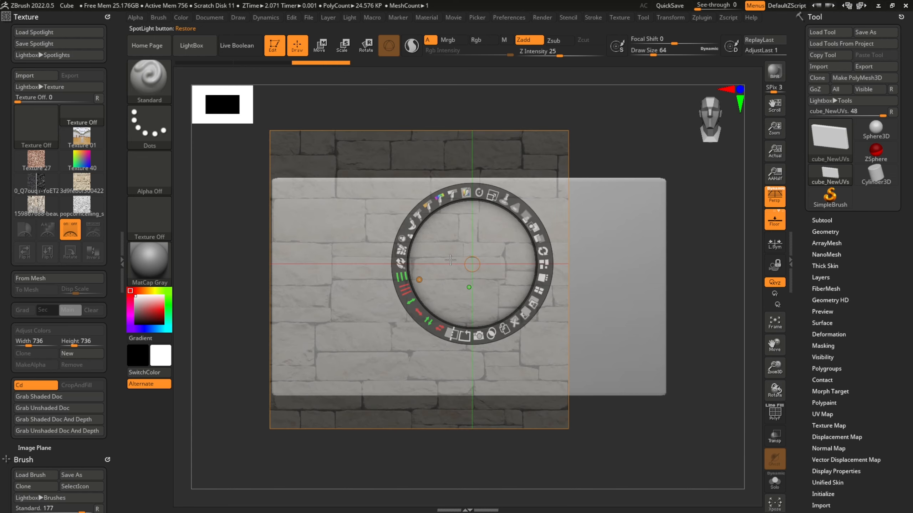
{"action": "key", "text": "z"}
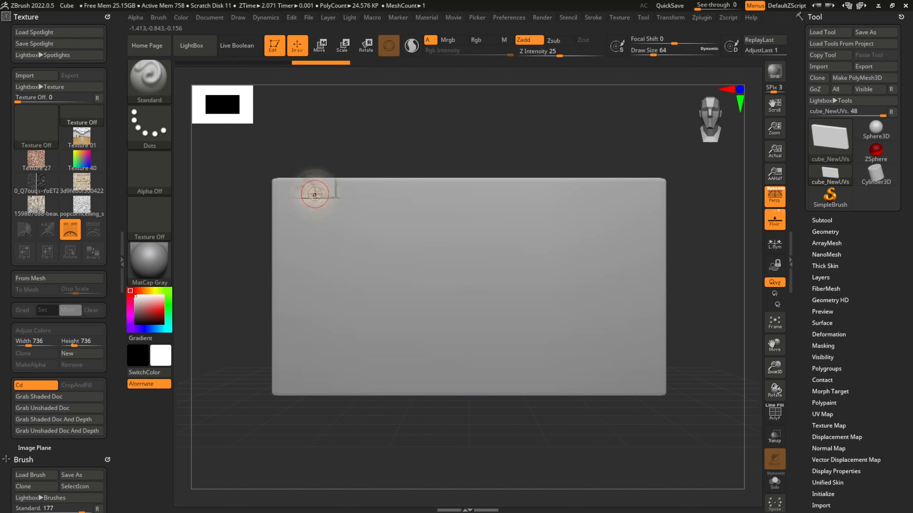
Choose the ClayBuildup brush for sculpting the wall and reopen and dismiss the brush palette.
{"action": "left_click", "coordinate": [149, 81]}
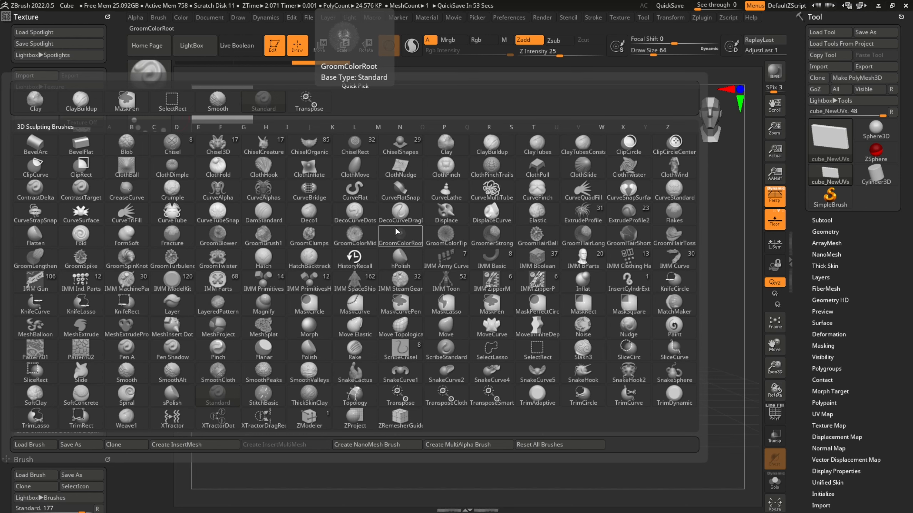
{"action": "key", "text": "c"}
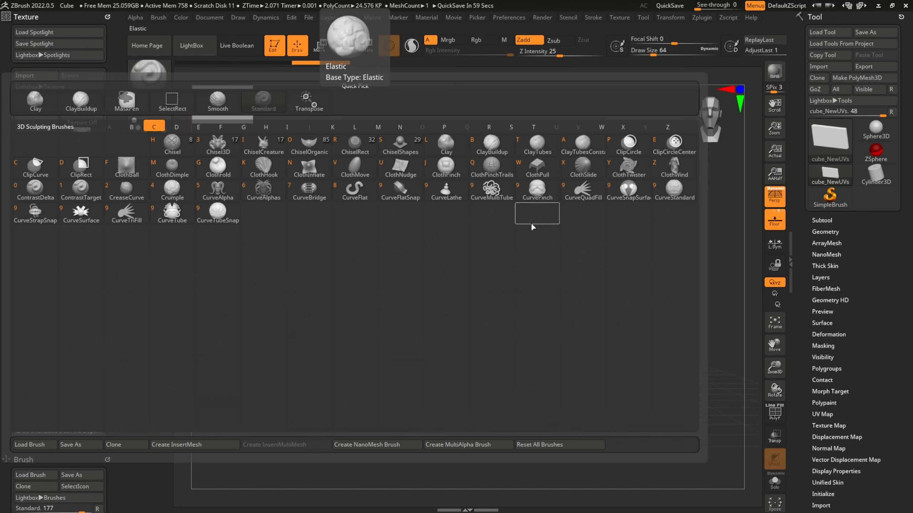
{"action": "key", "text": "b"}
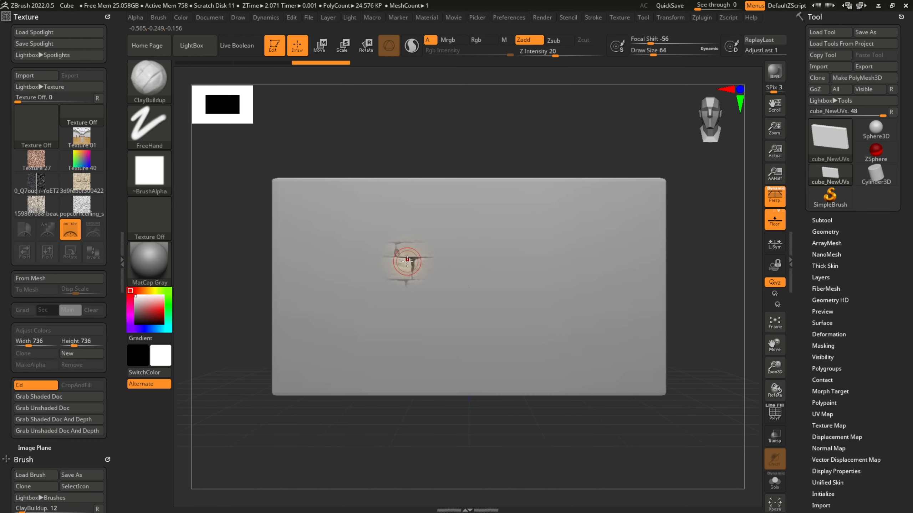
{"action": "key", "text": "ctrl+z"}
{"action": "left_click_drag", "start_coordinate": [451, 331], "coordinate": [480, 340]}
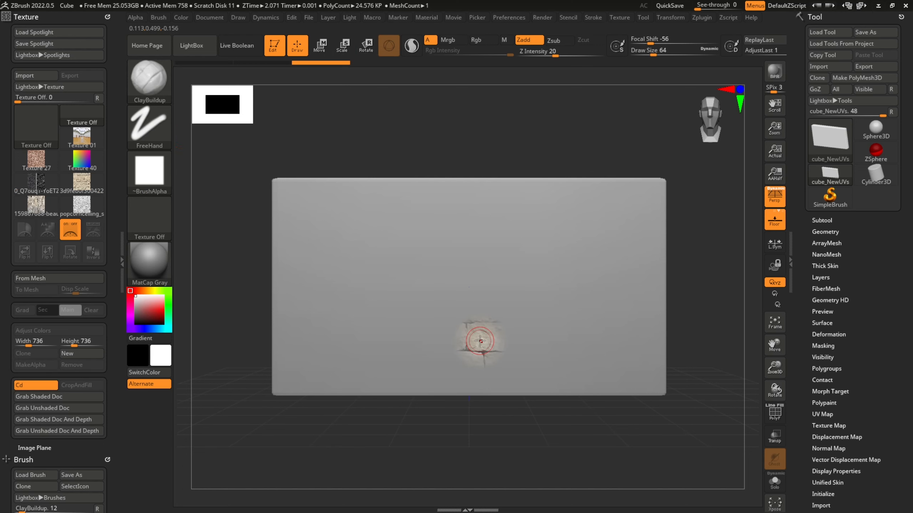
{"action": "key", "text": "b"}
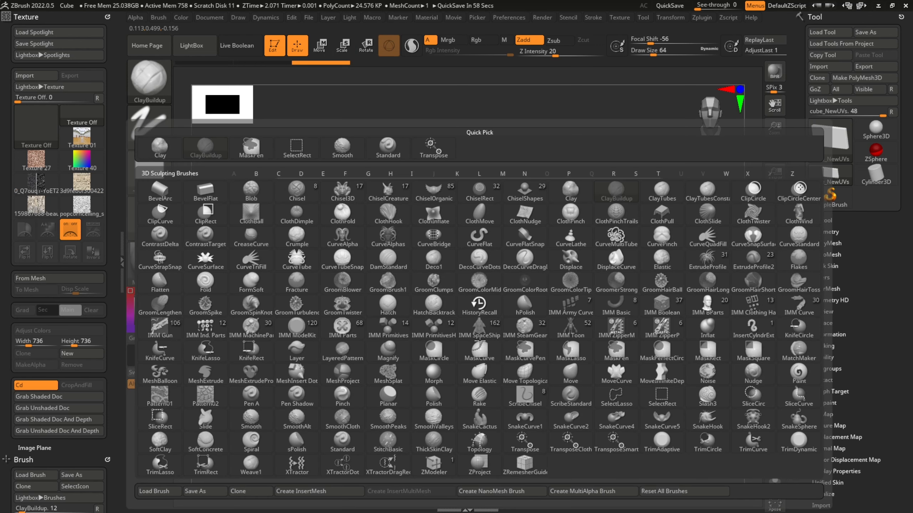
{"action": "key", "text": "Escape"}
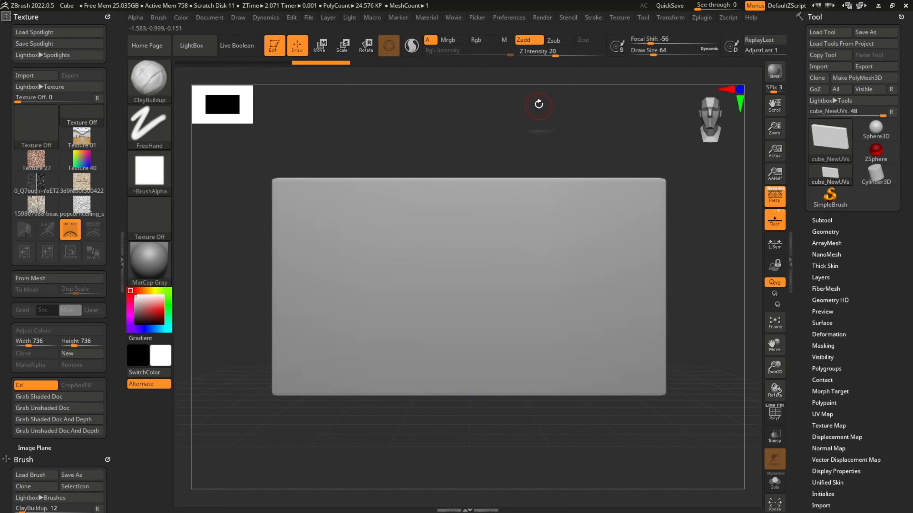
Try sculpting the stone pattern on the wall's upper-left area at Z Intensity 9 and undo the strokes.
{"action": "left_click", "coordinate": [541, 54]}
{"action": "type", "text": "9"}
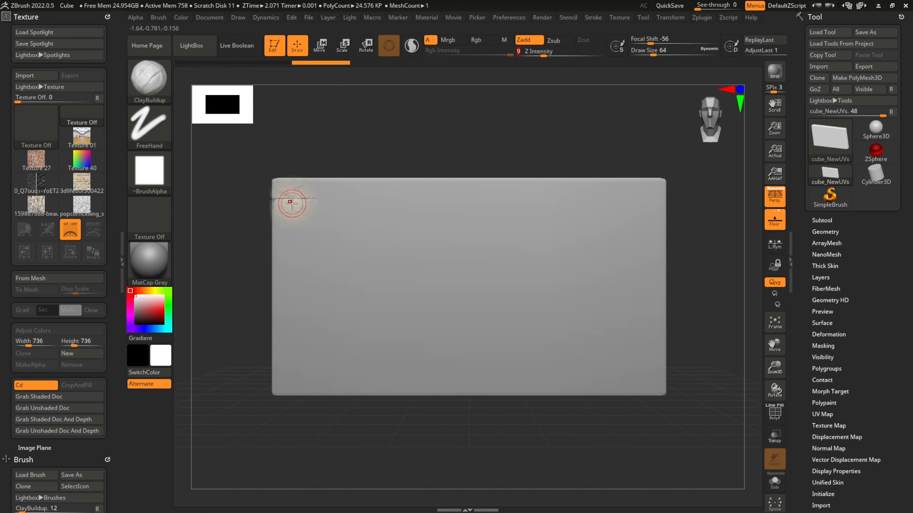
{"action": "mouse_move", "coordinate": [289, 202]}
{"action": "left_mouse_down"}
{"action": "mouse_move", "coordinate": [349, 192]}
{"action": "mouse_move", "coordinate": [309, 188]}
{"action": "mouse_move", "coordinate": [387, 195]}
{"action": "mouse_move", "coordinate": [324, 202]}
{"action": "mouse_move", "coordinate": [482, 223]}
{"action": "mouse_move", "coordinate": [280, 216]}
{"action": "mouse_move", "coordinate": [334, 226]}
{"action": "mouse_move", "coordinate": [273, 233]}
{"action": "mouse_move", "coordinate": [474, 237]}
{"action": "mouse_move", "coordinate": [289, 253]}
{"action": "left_mouse_up"}
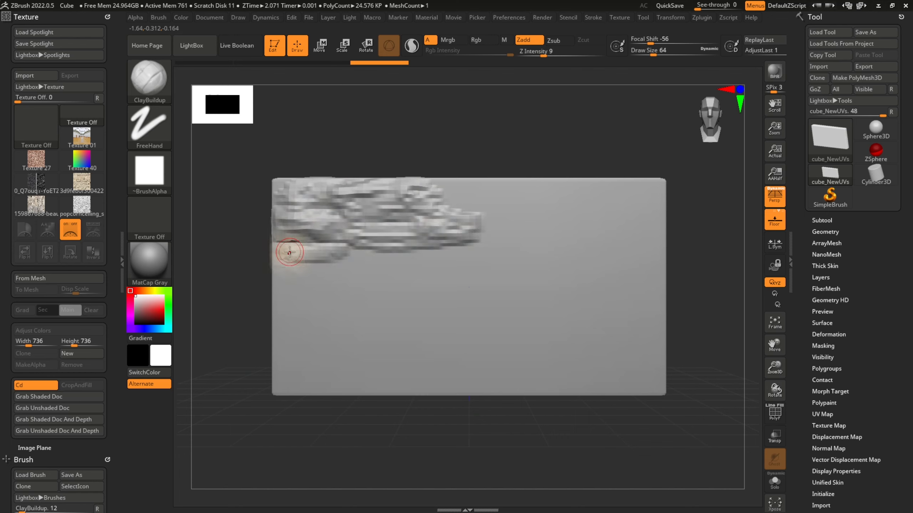
{"action": "key", "text": "ctrl+z"}
{"action": "left_click_drag", "start_coordinate": [384, 301], "coordinate": [387, 302]}
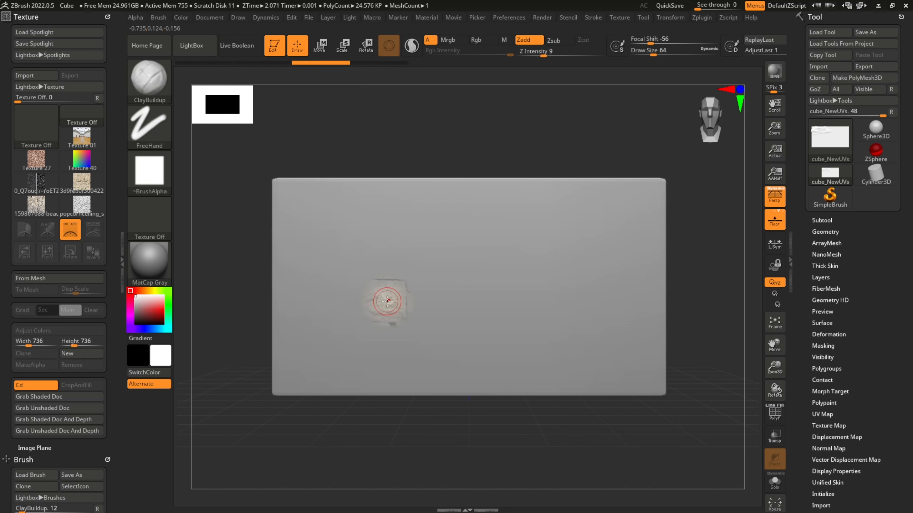
Inspect the wall's mesh with the polyframe and divide it twice to subdivision level 7.
{"action": "key", "text": "shift+f"}
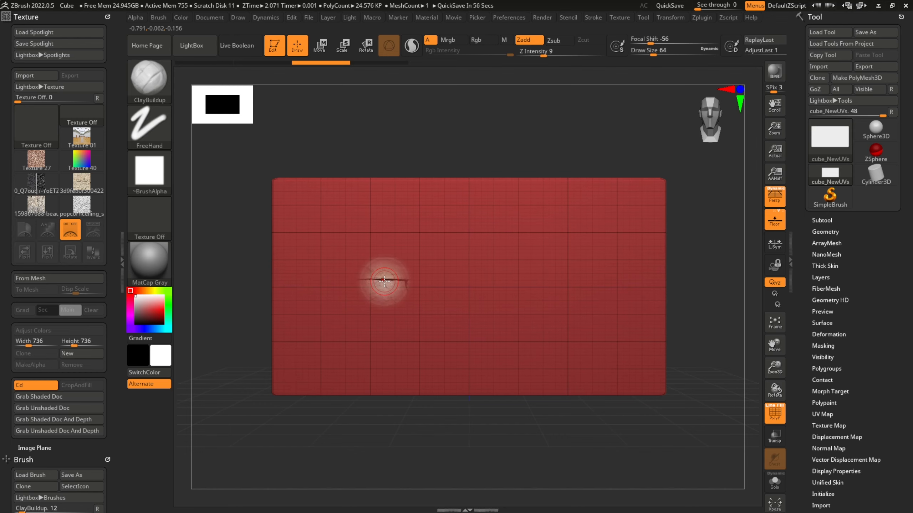
{"action": "key", "text": "ctrl+z"}
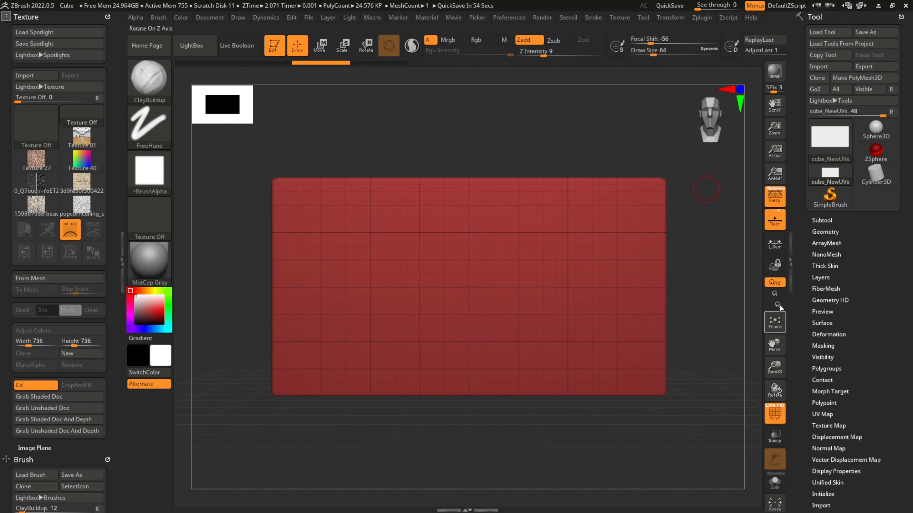
{"action": "left_click", "coordinate": [833, 231]}
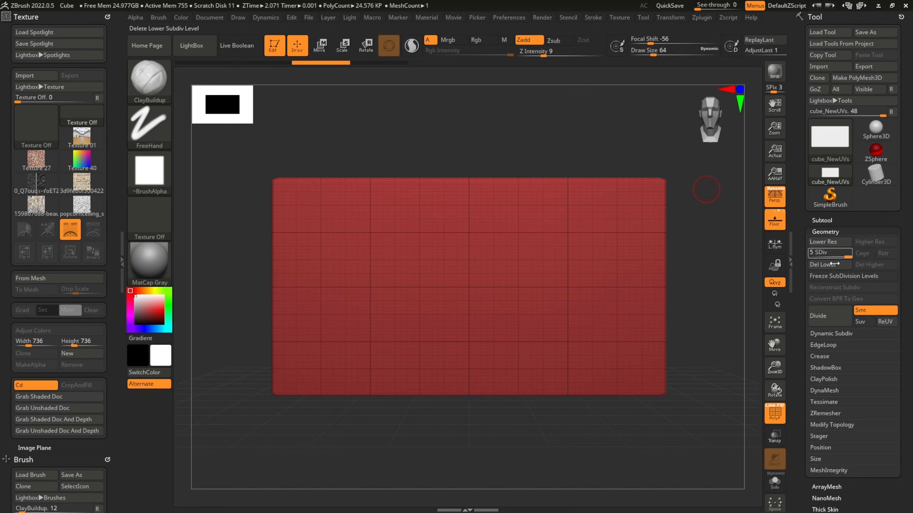
{"action": "left_click", "coordinate": [827, 318]}
{"action": "left_click", "coordinate": [827, 318]}
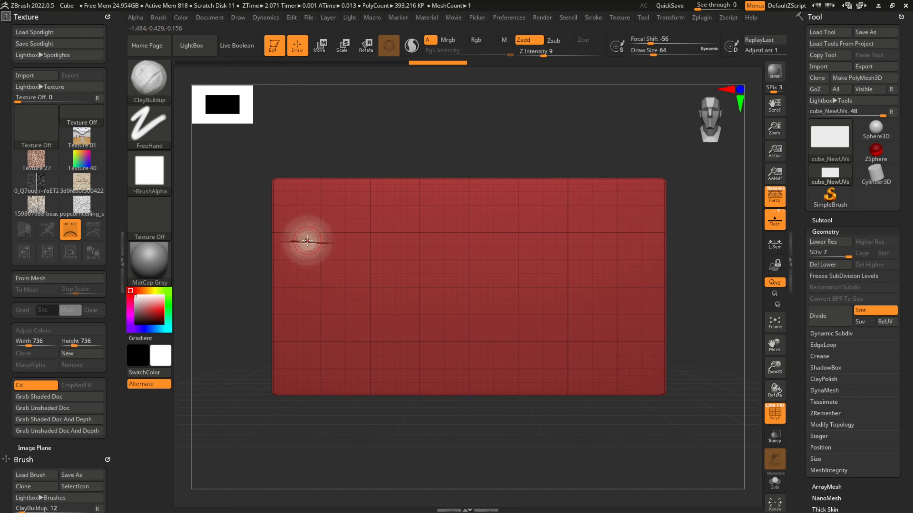
{"action": "key", "text": "shift+f"}
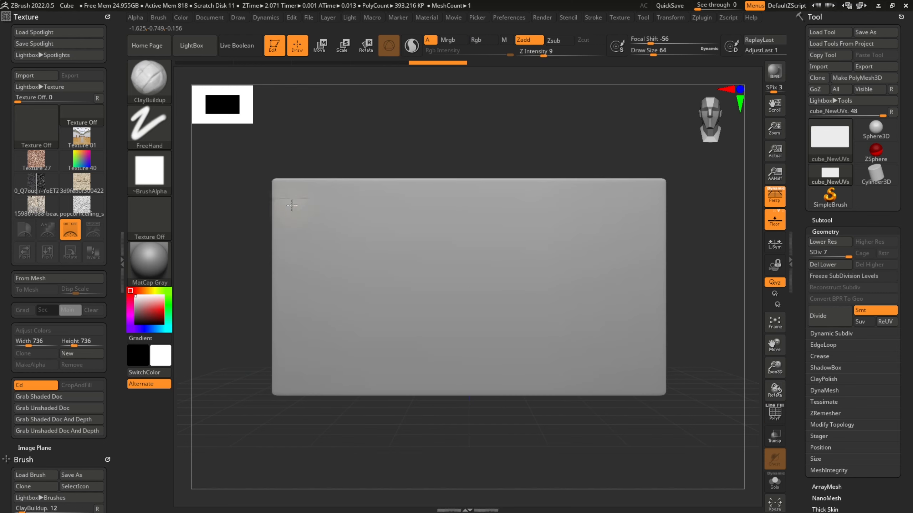
Try a ClayBuildup stroke across the upper-left part of the subdivided wall and undo it.
{"action": "mouse_move", "coordinate": [292, 206]}
{"action": "left_mouse_down"}
{"action": "mouse_move", "coordinate": [365, 194]}
{"action": "mouse_move", "coordinate": [391, 218]}
{"action": "left_mouse_up"}
{"action": "left_click", "coordinate": [444, 229]}
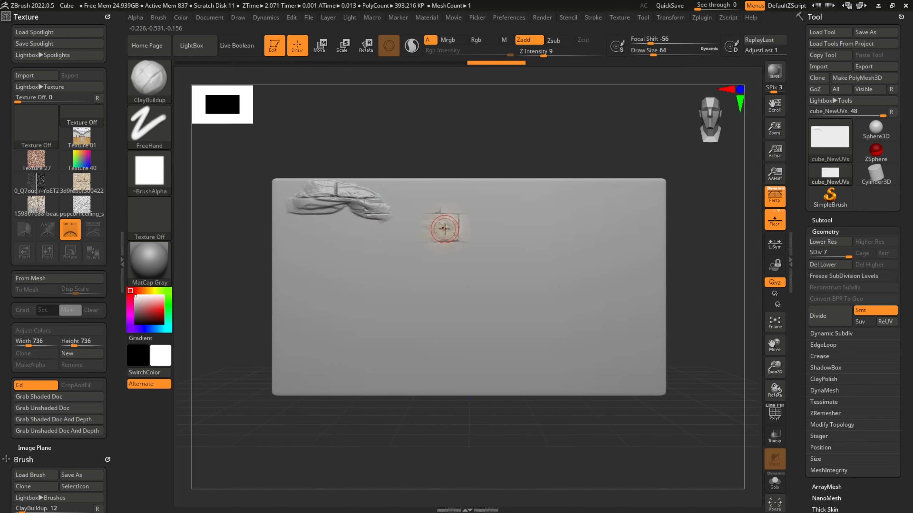
{"action": "key", "text": "ctrl+z"}
{"action": "key", "text": "ctrl+z"}
Switch to the Standard brush and increase its Draw Size to 92.
{"action": "left_click", "coordinate": [157, 84]}
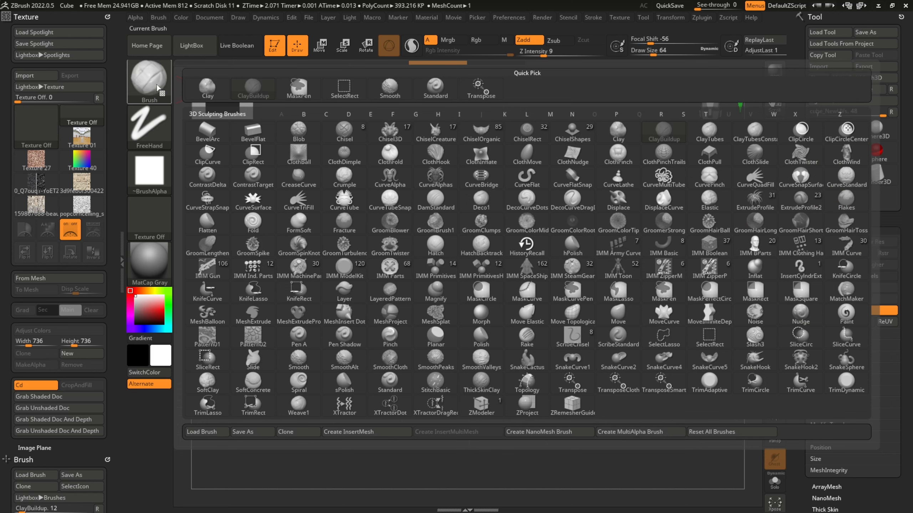
{"action": "left_click", "coordinate": [435, 89]}
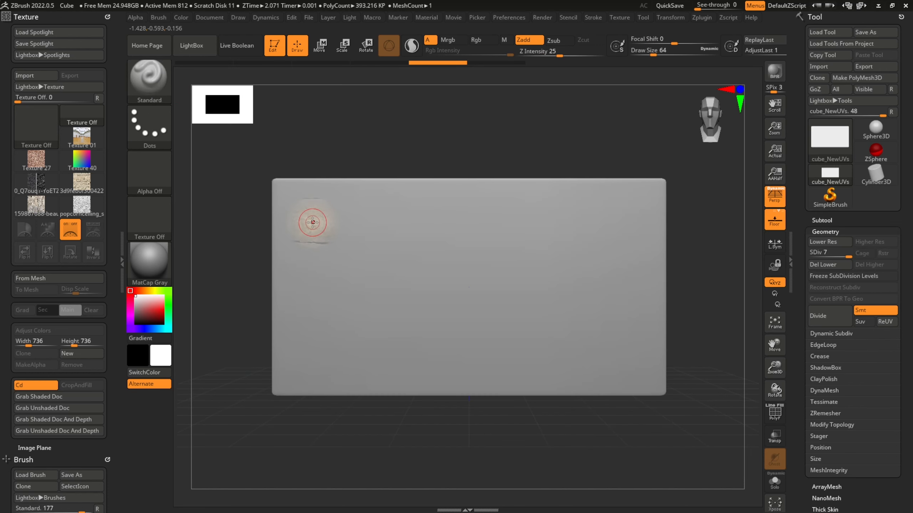
{"action": "key", "text": "bracketright"}
{"action": "key", "text": "bracketright"}
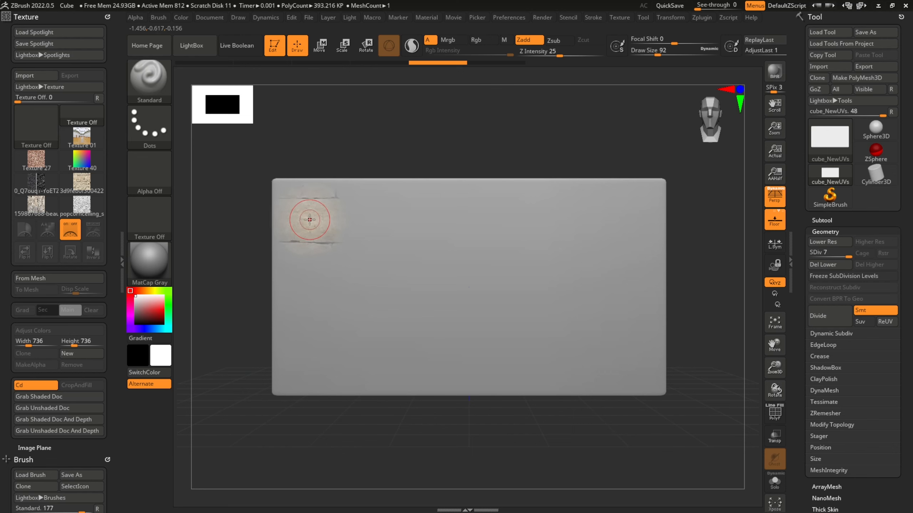
Sculpt the projected stone pattern over roughly three quarters of the wall with the Standard brush at Z Intensity 25.
{"action": "mouse_move", "coordinate": [299, 211]}
{"action": "left_mouse_down"}
{"action": "mouse_move", "coordinate": [381, 199]}
{"action": "mouse_move", "coordinate": [292, 196]}
{"action": "mouse_move", "coordinate": [289, 258]}
{"action": "mouse_move", "coordinate": [392, 245]}
{"action": "mouse_move", "coordinate": [408, 216]}
{"action": "mouse_move", "coordinate": [503, 187]}
{"action": "mouse_move", "coordinate": [566, 217]}
{"action": "mouse_move", "coordinate": [553, 262]}
{"action": "mouse_move", "coordinate": [482, 219]}
{"action": "mouse_move", "coordinate": [532, 234]}
{"action": "mouse_move", "coordinate": [452, 224]}
{"action": "mouse_move", "coordinate": [319, 288]}
{"action": "mouse_move", "coordinate": [283, 342]}
{"action": "mouse_move", "coordinate": [359, 378]}
{"action": "mouse_move", "coordinate": [303, 324]}
{"action": "mouse_move", "coordinate": [413, 324]}
{"action": "mouse_move", "coordinate": [449, 388]}
{"action": "mouse_move", "coordinate": [485, 342]}
{"action": "mouse_move", "coordinate": [522, 337]}
{"action": "mouse_move", "coordinate": [553, 295]}
{"action": "mouse_move", "coordinate": [555, 398]}
{"action": "mouse_move", "coordinate": [299, 347]}
{"action": "mouse_move", "coordinate": [282, 386]}
{"action": "mouse_move", "coordinate": [283, 202]}
{"action": "mouse_move", "coordinate": [290, 219]}
{"action": "mouse_move", "coordinate": [360, 248]}
{"action": "mouse_move", "coordinate": [336, 300]}
{"action": "mouse_move", "coordinate": [317, 309]}
{"action": "mouse_move", "coordinate": [330, 365]}
{"action": "mouse_move", "coordinate": [473, 389]}
{"action": "mouse_move", "coordinate": [513, 216]}
{"action": "mouse_move", "coordinate": [539, 299]}
{"action": "mouse_move", "coordinate": [381, 388]}
{"action": "mouse_move", "coordinate": [276, 389]}
{"action": "mouse_move", "coordinate": [310, 392]}
{"action": "left_mouse_up"}
{"action": "left_click_drag", "start_coordinate": [427, 283], "coordinate": [438, 264]}
{"action": "left_click_drag", "start_coordinate": [543, 234], "coordinate": [555, 176]}
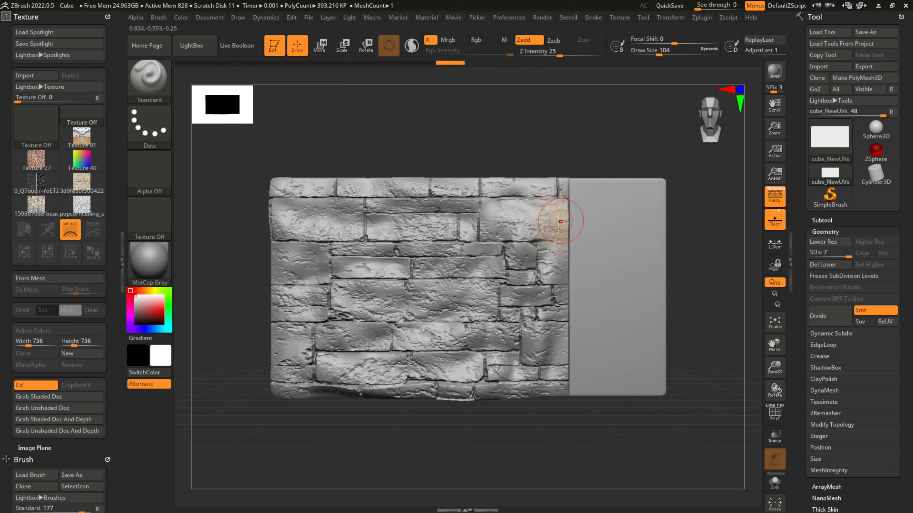
{"action": "mouse_move", "coordinate": [465, 395]}
{"action": "left_mouse_down"}
{"action": "mouse_move", "coordinate": [399, 395]}
{"action": "mouse_move", "coordinate": [302, 362]}
{"action": "mouse_move", "coordinate": [303, 345]}
{"action": "left_mouse_up"}
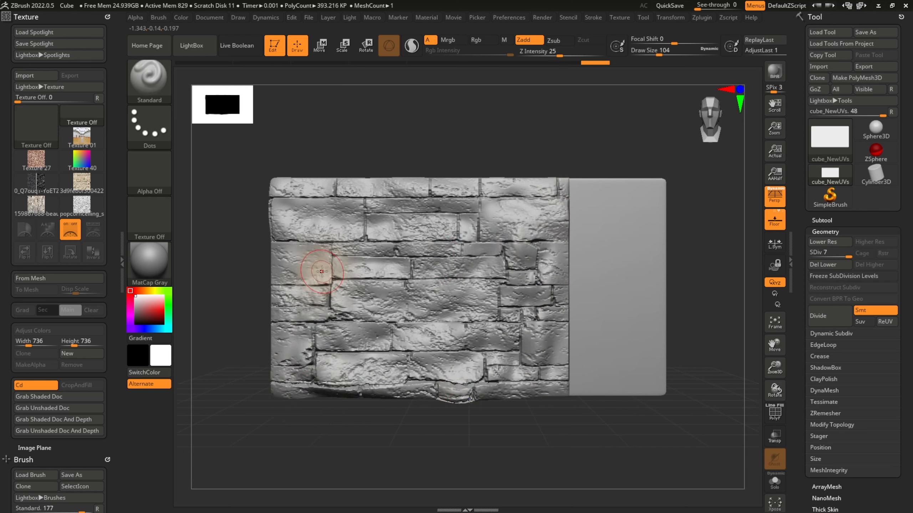
{"action": "left_click_drag", "start_coordinate": [308, 266], "coordinate": [318, 275]}
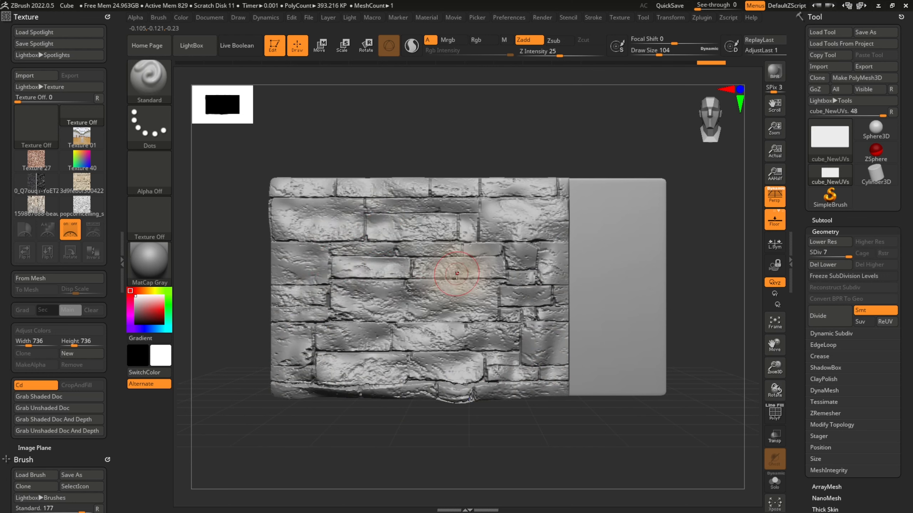
{"action": "mouse_move", "coordinate": [518, 218]}
{"action": "left_mouse_down"}
{"action": "mouse_move", "coordinate": [533, 292]}
{"action": "mouse_move", "coordinate": [438, 284]}
{"action": "mouse_move", "coordinate": [471, 287]}
{"action": "left_mouse_up"}
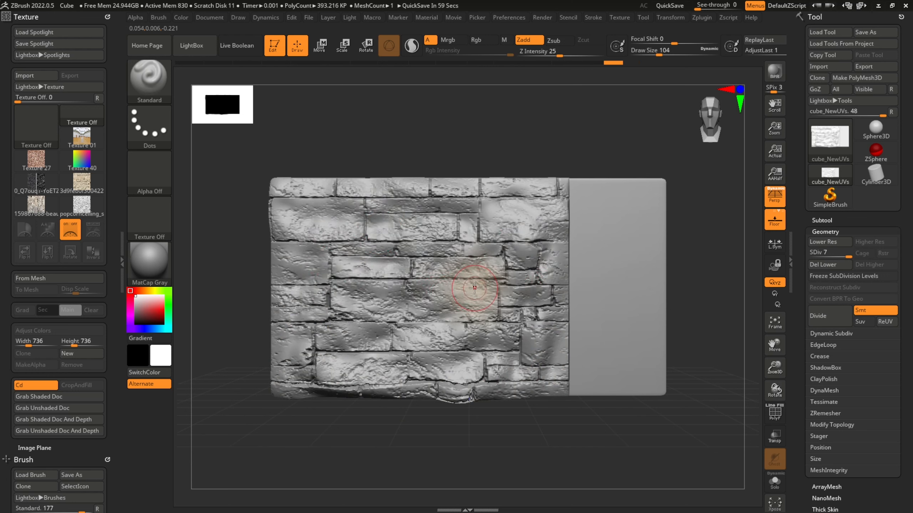
Inspect the stone relief from a tilted view without the Spotlight image and roll the undo history back to the smooth wall.
{"action": "key", "text": "shift+z"}
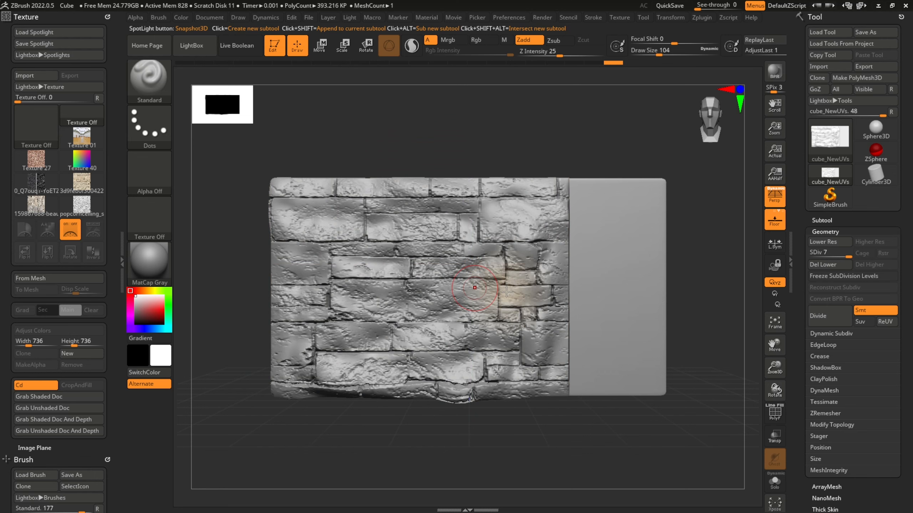
{"action": "key", "text": "shift+z"}
{"action": "mouse_move", "coordinate": [659, 437]}
{"action": "left_mouse_down"}
{"action": "mouse_move", "coordinate": [632, 381]}
{"action": "mouse_move", "coordinate": [670, 323]}
{"action": "mouse_move", "coordinate": [699, 311]}
{"action": "mouse_move", "coordinate": [644, 163]}
{"action": "mouse_move", "coordinate": [597, 147]}
{"action": "mouse_move", "coordinate": [592, 165]}
{"action": "mouse_move", "coordinate": [615, 147]}
{"action": "left_mouse_up"}
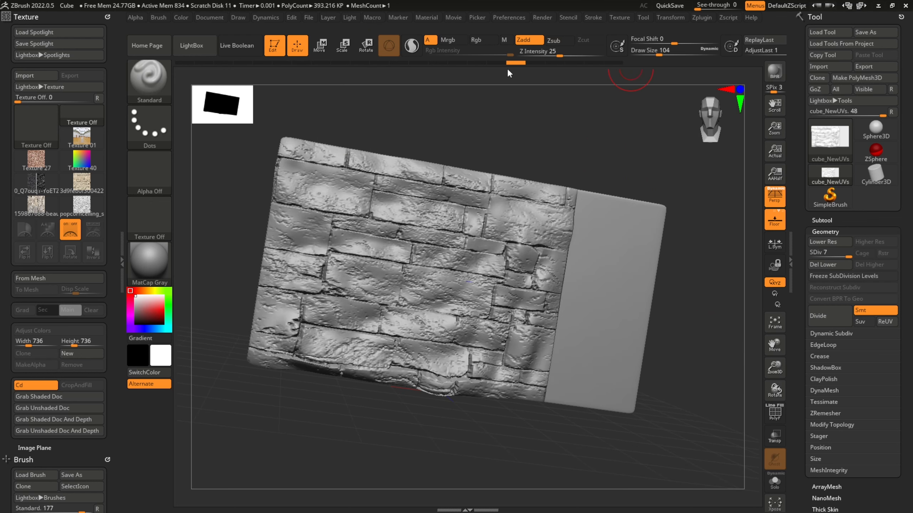
{"action": "mouse_move", "coordinate": [361, 71]}
{"action": "left_mouse_down"}
{"action": "mouse_move", "coordinate": [248, 73]}
{"action": "mouse_move", "coordinate": [281, 75]}
{"action": "mouse_move", "coordinate": [269, 73]}
{"action": "left_mouse_up"}
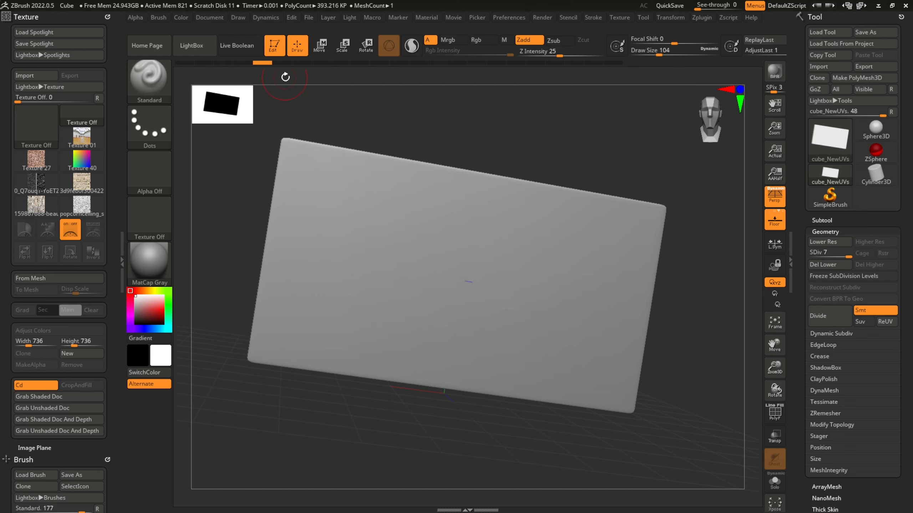
Check the wall's polyframe and return to the straight front view.
{"action": "key", "text": "shift+f"}
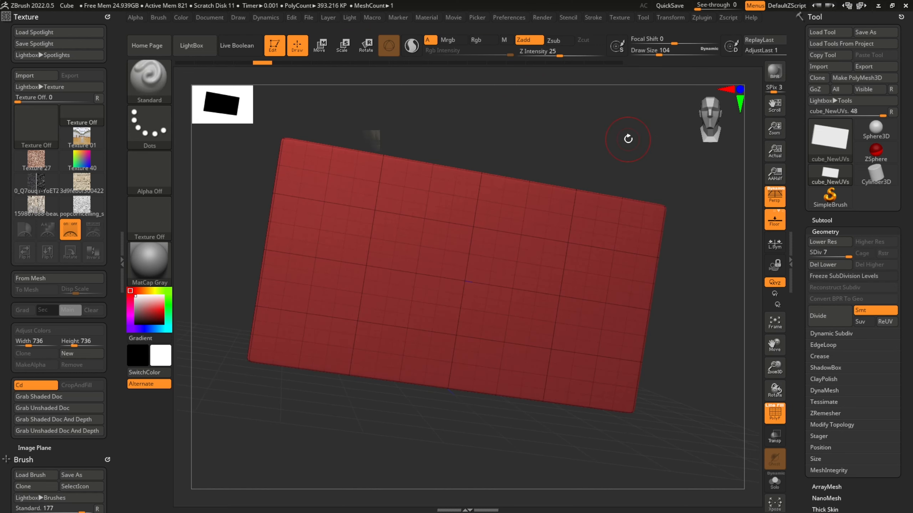
{"action": "key", "text": "shift+f"}
{"action": "left_click_drag", "start_coordinate": [643, 146], "coordinate": [620, 146]}
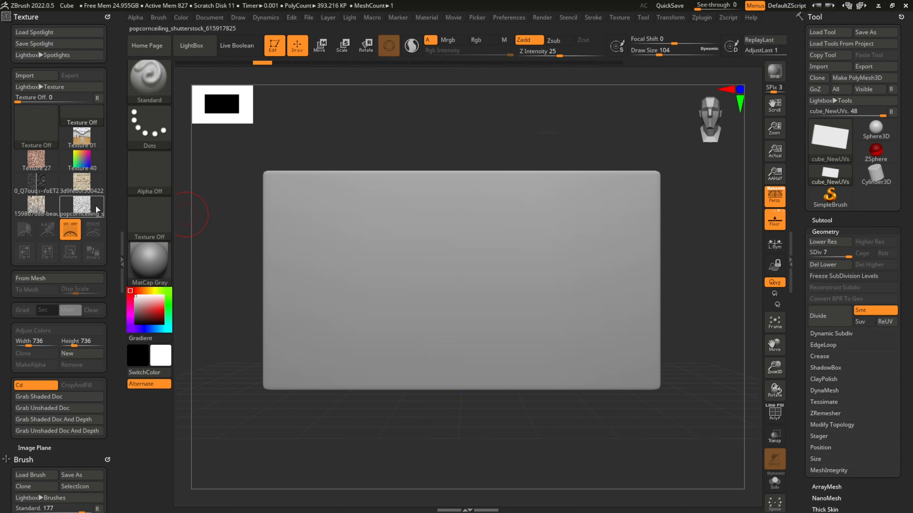
Select the popcornceiling_shutterstock_615917825 texture and add it to Spotlight.
{"action": "mouse_move", "coordinate": [94, 205]}
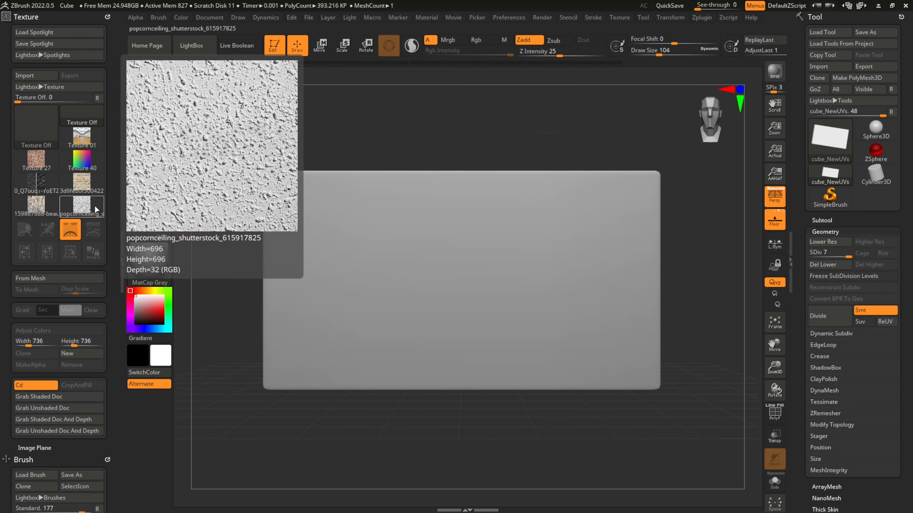
{"action": "left_click", "coordinate": [94, 205]}
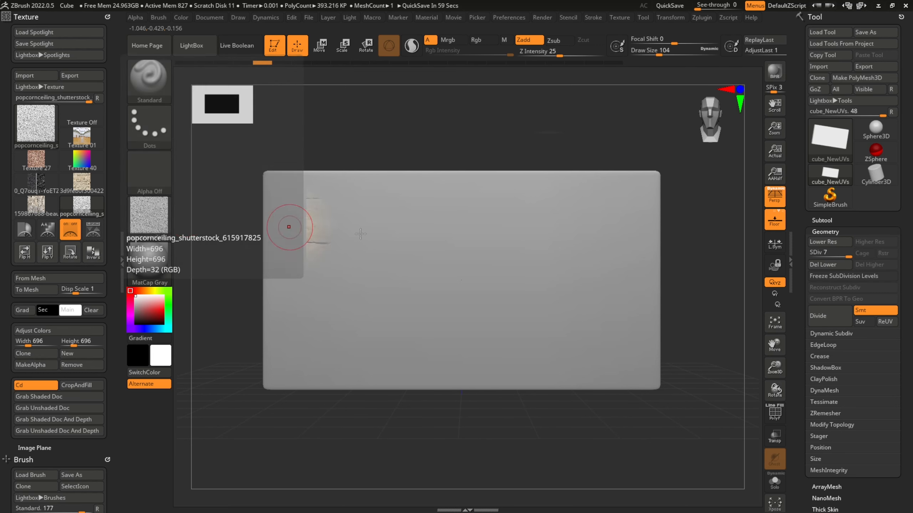
{"action": "left_click", "coordinate": [83, 202]}
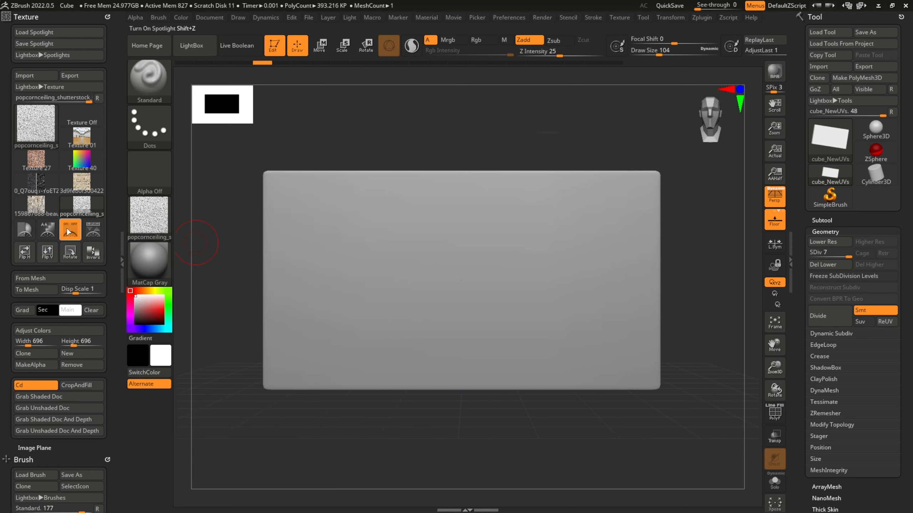
{"action": "mouse_move", "coordinate": [74, 209]}
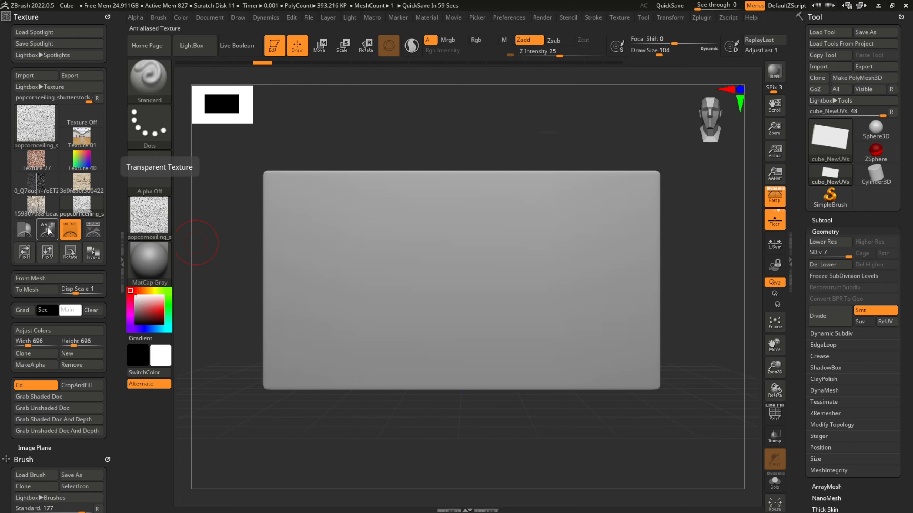
{"action": "left_click", "coordinate": [89, 232]}
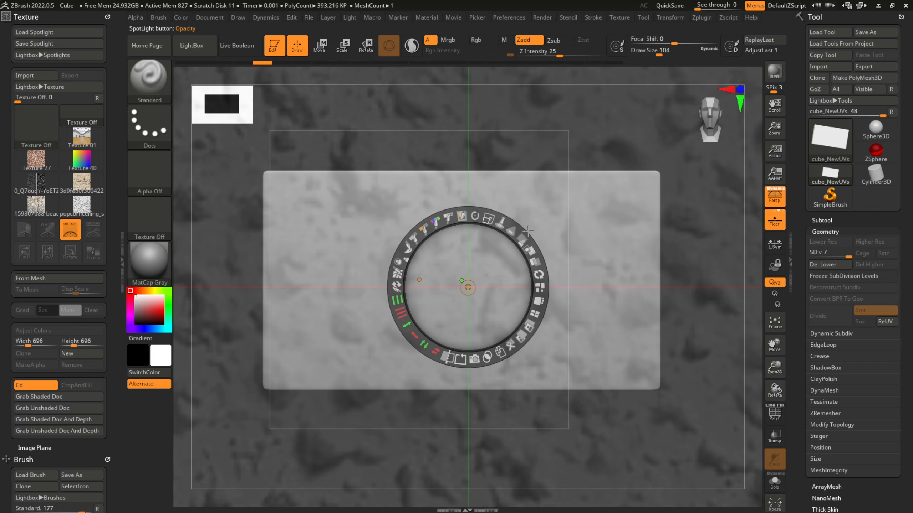
Shrink the popcorn image onto the right part of the wall and delete the stone image from Spotlight.
{"action": "left_click_drag", "start_coordinate": [488, 218], "coordinate": [282, 219]}
{"action": "left_click_drag", "start_coordinate": [575, 238], "coordinate": [630, 242]}
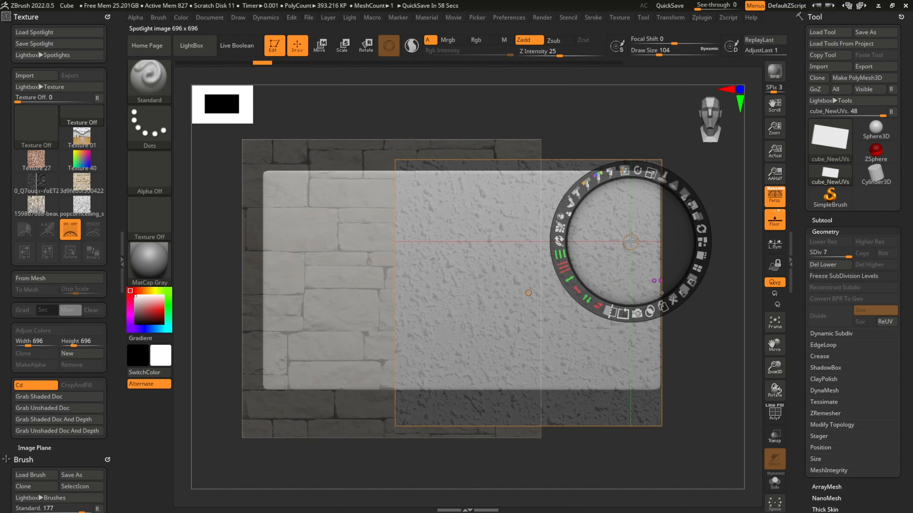
{"action": "left_click_drag", "start_coordinate": [630, 242], "coordinate": [629, 234]}
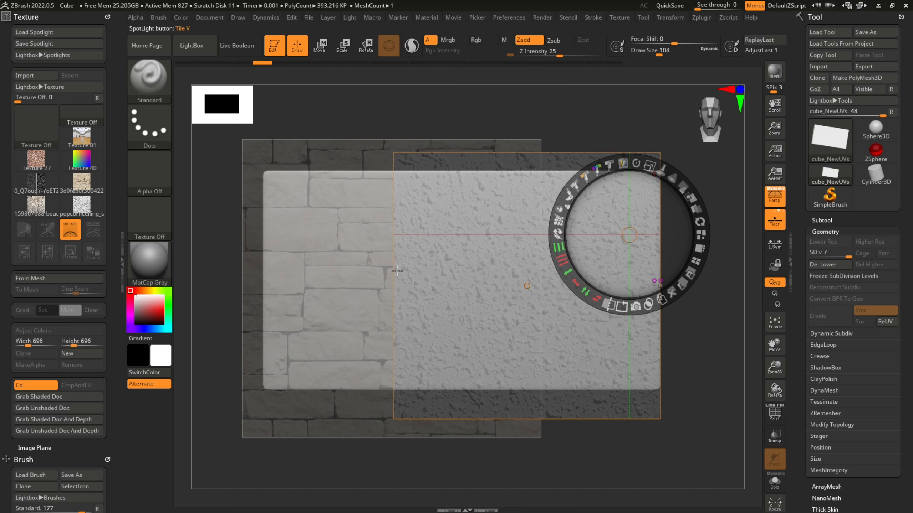
{"action": "left_click", "coordinate": [321, 277]}
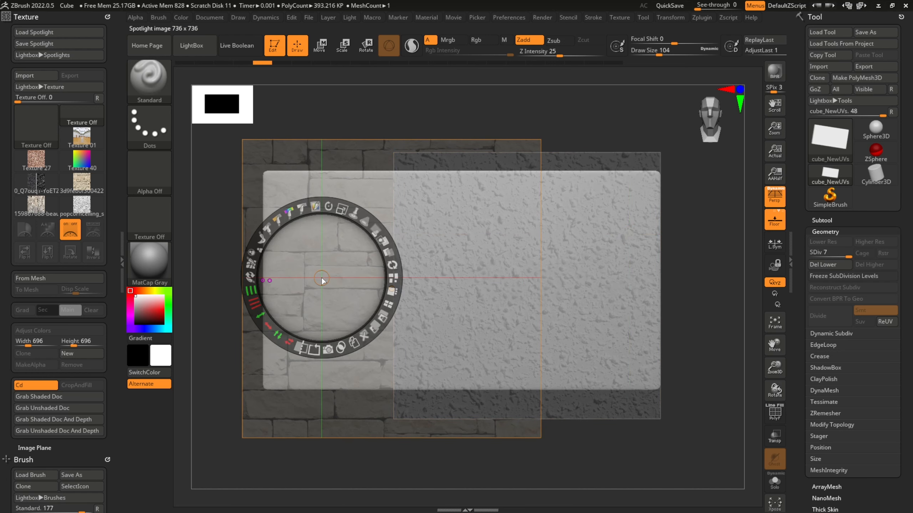
{"action": "left_click", "coordinate": [366, 336]}
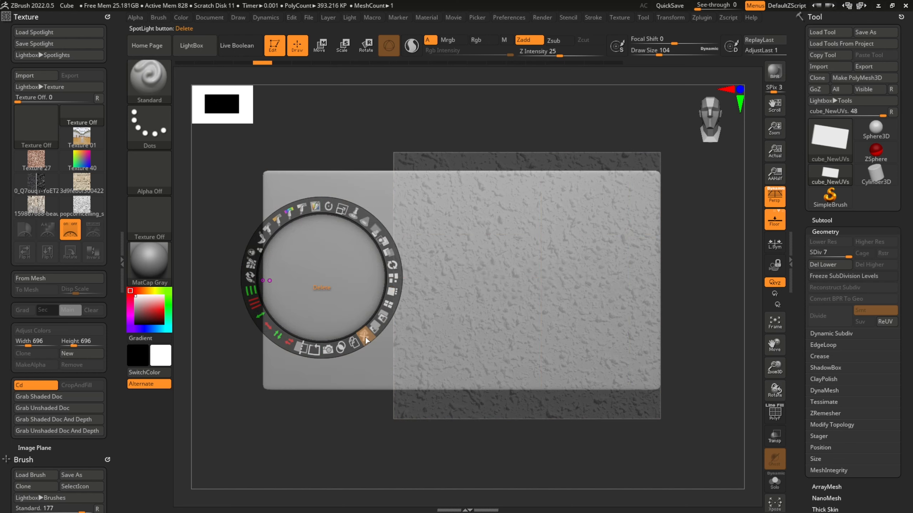
Move the popcorn image toward the wall's middle, enlarge it to span almost the full width, and try its Fade.
{"action": "left_click_drag", "start_coordinate": [519, 235], "coordinate": [428, 245]}
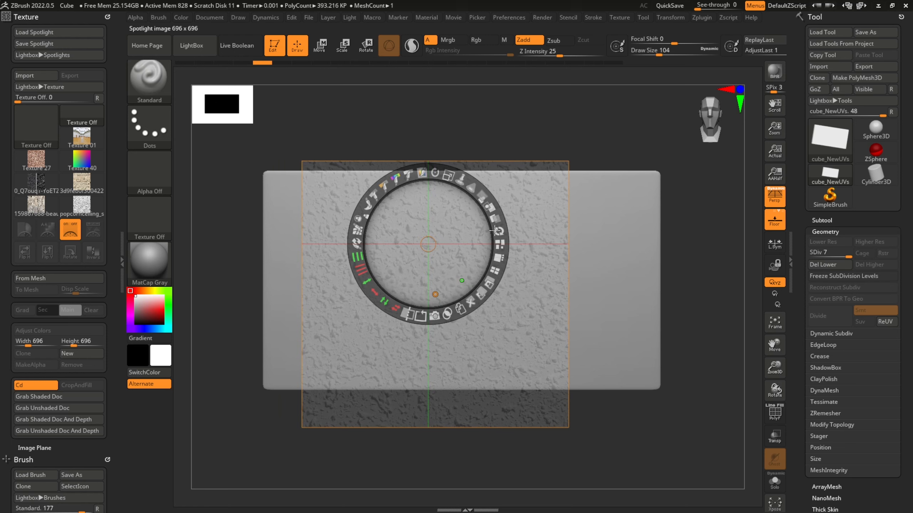
{"action": "left_click_drag", "start_coordinate": [448, 175], "coordinate": [478, 185]}
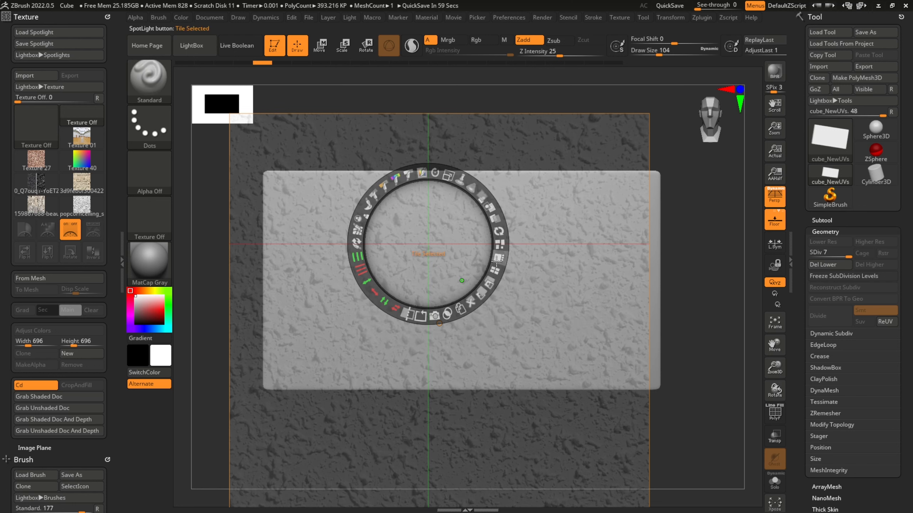
{"action": "mouse_move", "coordinate": [494, 216]}
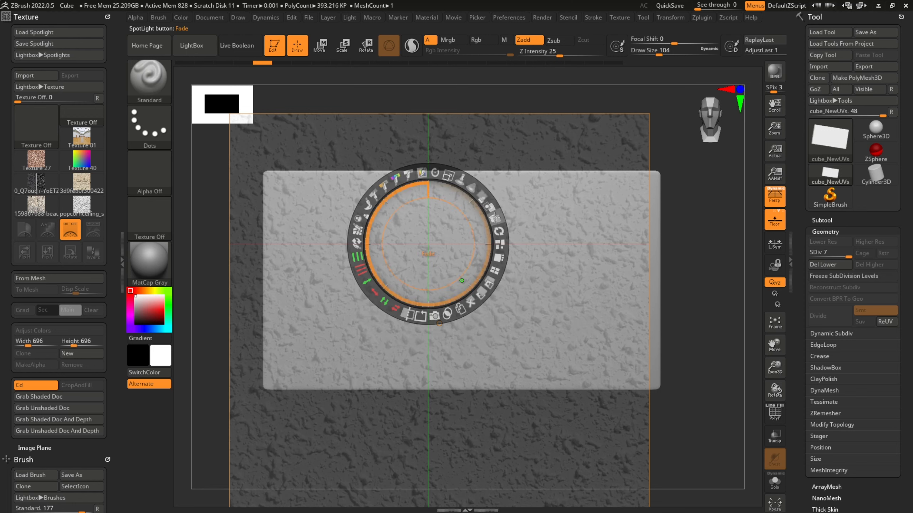
{"action": "left_click_drag", "start_coordinate": [494, 217], "coordinate": [475, 187]}
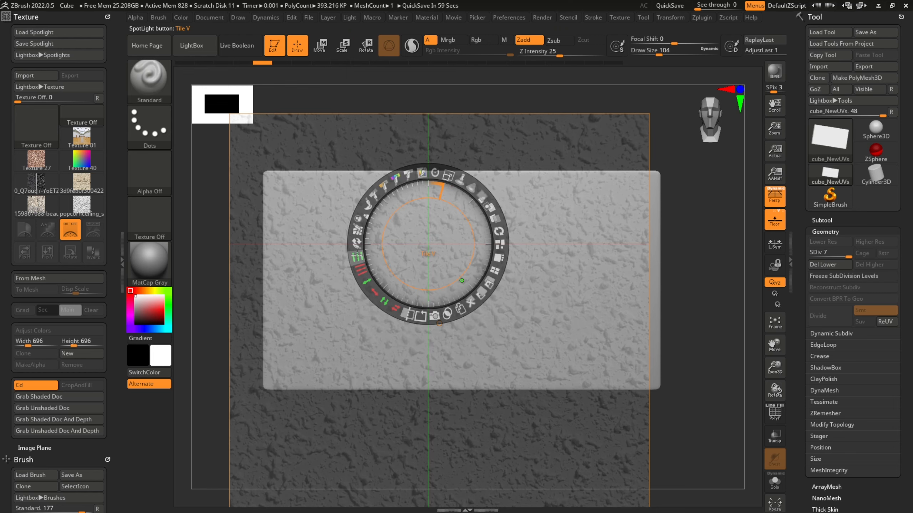
Increase the popcorn image's vertical and horizontal tiling in Spotlight and shift the image to cover the wall's right edge.
{"action": "left_click_drag", "start_coordinate": [357, 256], "coordinate": [356, 226]}
{"action": "left_click_drag", "start_coordinate": [360, 251], "coordinate": [360, 253]}
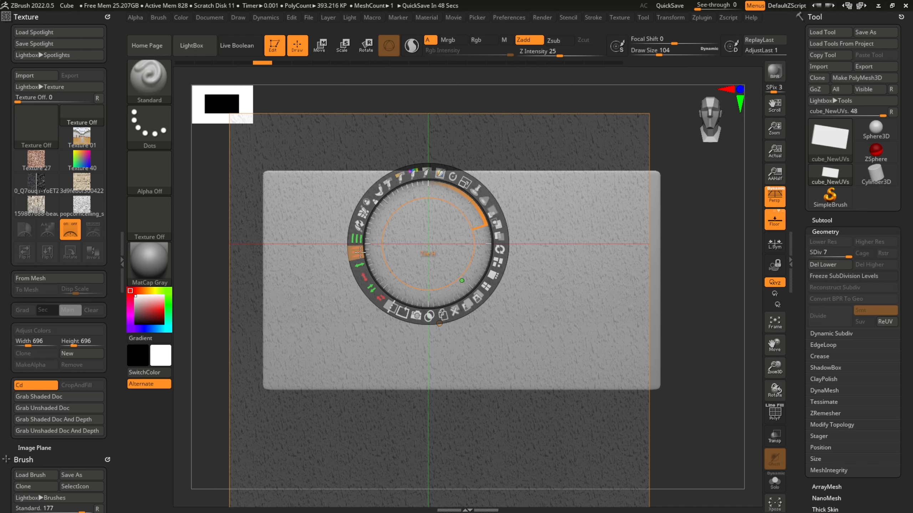
{"action": "left_click_drag", "start_coordinate": [360, 253], "coordinate": [362, 261]}
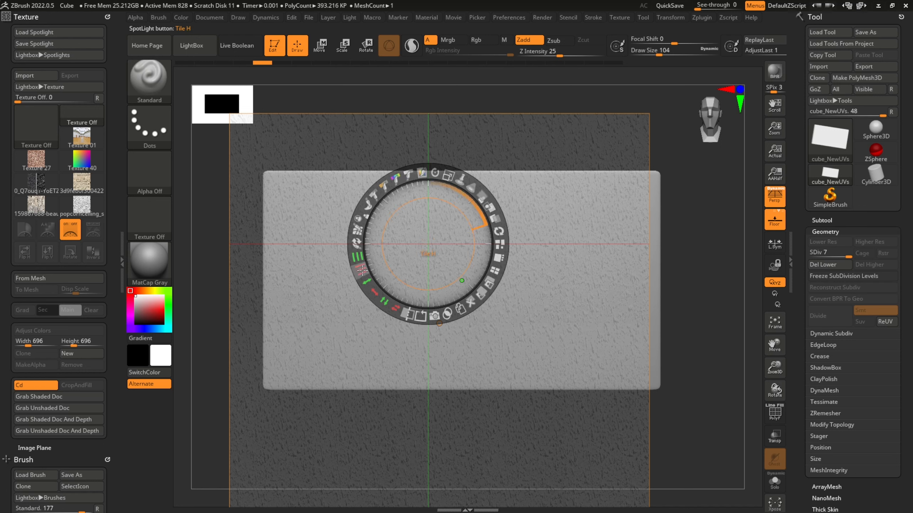
{"action": "mouse_move", "coordinate": [362, 270]}
{"action": "left_mouse_down"}
{"action": "mouse_move", "coordinate": [345, 256]}
{"action": "mouse_move", "coordinate": [364, 285]}
{"action": "left_mouse_up"}
{"action": "left_click_drag", "start_coordinate": [475, 255], "coordinate": [489, 252]}
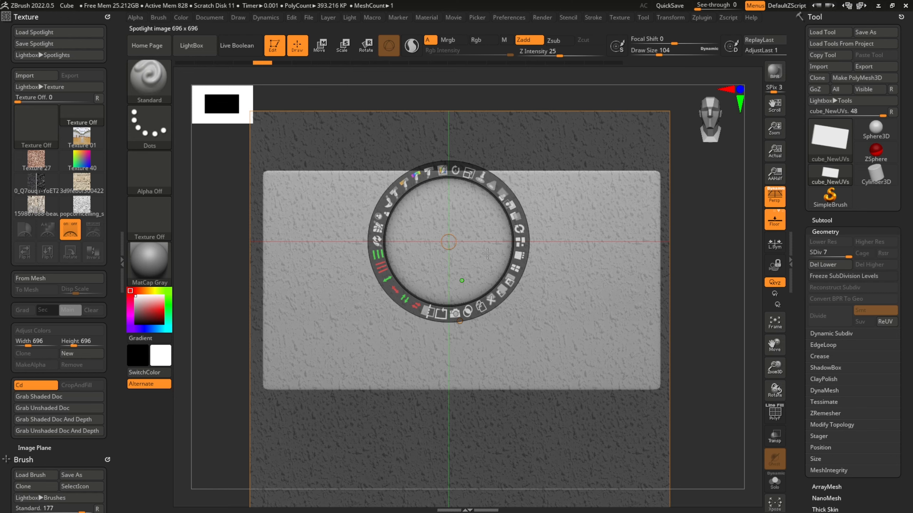
Set Z Intensity to 5 and sculpt the projected popcorn texture across the wall, raising Draw Size to 120.
{"action": "key", "text": "z"}
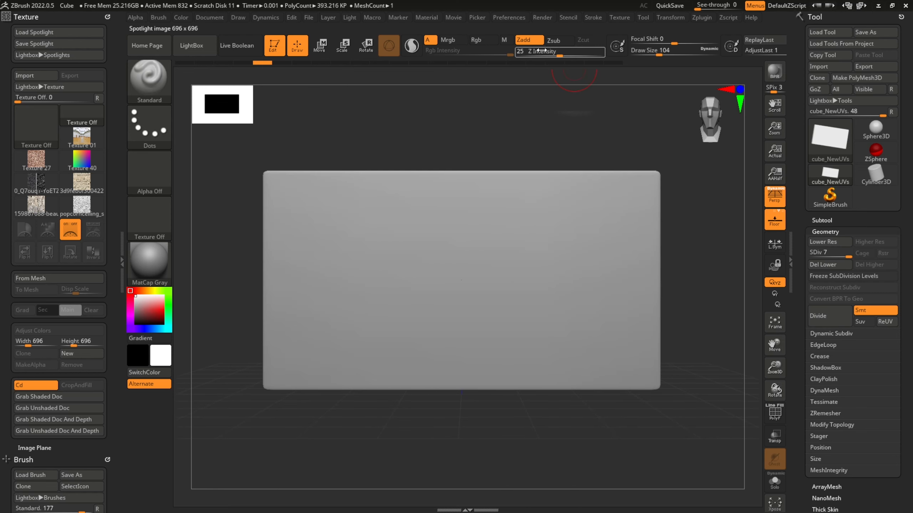
{"action": "left_click_drag", "start_coordinate": [559, 54], "coordinate": [540, 57]}
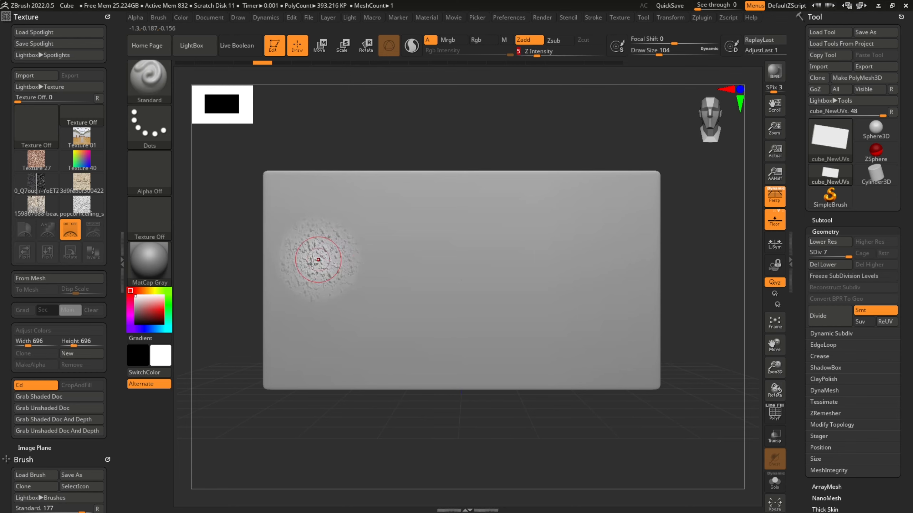
{"action": "left_click_drag", "start_coordinate": [287, 206], "coordinate": [377, 262]}
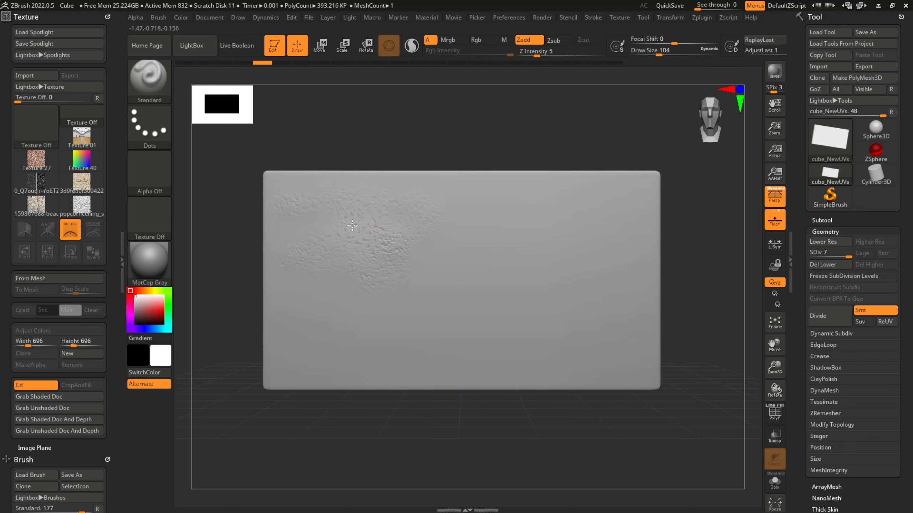
{"action": "mouse_move", "coordinate": [339, 227]}
{"action": "left_mouse_down"}
{"action": "mouse_move", "coordinate": [570, 161]}
{"action": "mouse_move", "coordinate": [477, 223]}
{"action": "mouse_move", "coordinate": [320, 356]}
{"action": "mouse_move", "coordinate": [388, 324]}
{"action": "mouse_move", "coordinate": [284, 281]}
{"action": "mouse_move", "coordinate": [323, 219]}
{"action": "mouse_move", "coordinate": [449, 273]}
{"action": "mouse_move", "coordinate": [572, 161]}
{"action": "mouse_move", "coordinate": [663, 184]}
{"action": "mouse_move", "coordinate": [611, 159]}
{"action": "mouse_move", "coordinate": [632, 283]}
{"action": "mouse_move", "coordinate": [664, 359]}
{"action": "mouse_move", "coordinate": [561, 289]}
{"action": "mouse_move", "coordinate": [361, 250]}
{"action": "mouse_move", "coordinate": [277, 348]}
{"action": "mouse_move", "coordinate": [474, 316]}
{"action": "mouse_move", "coordinate": [334, 358]}
{"action": "mouse_move", "coordinate": [475, 324]}
{"action": "mouse_move", "coordinate": [598, 269]}
{"action": "mouse_move", "coordinate": [556, 359]}
{"action": "mouse_move", "coordinate": [630, 380]}
{"action": "mouse_move", "coordinate": [283, 366]}
{"action": "mouse_move", "coordinate": [401, 347]}
{"action": "mouse_move", "coordinate": [572, 244]}
{"action": "left_mouse_up"}
{"action": "key", "text": "ctrl+z"}
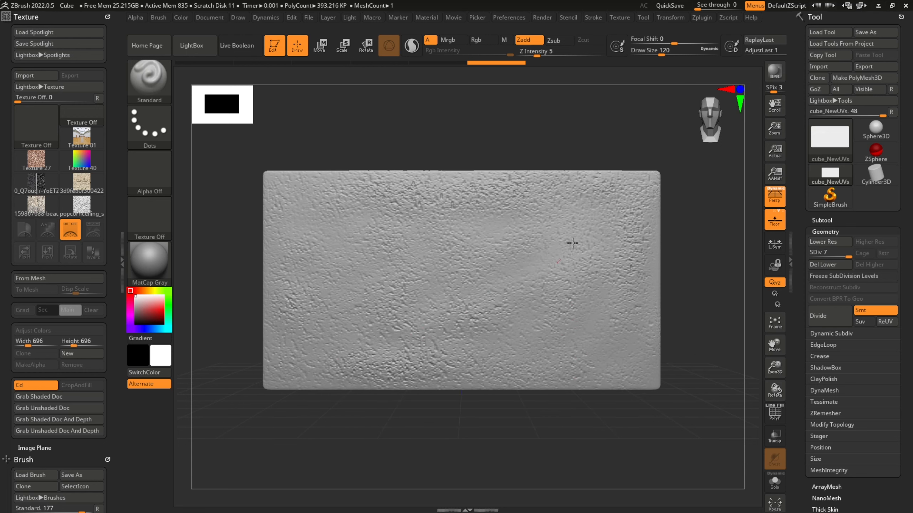